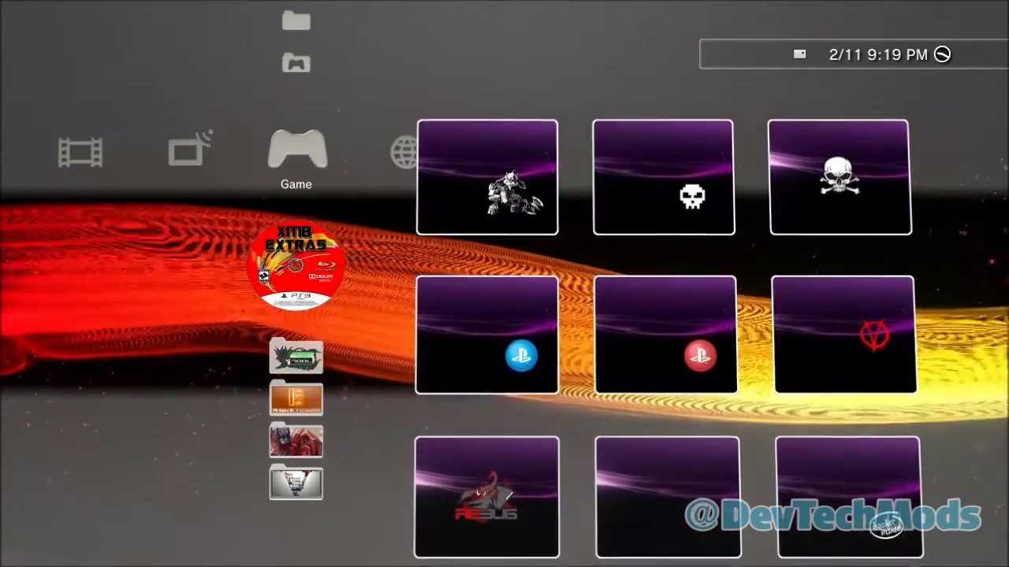
Open the boot-image collection and view the Space Invaders, Transformers, Harley Quinn and Jason images.
{"action": "key", "text": "Return"}
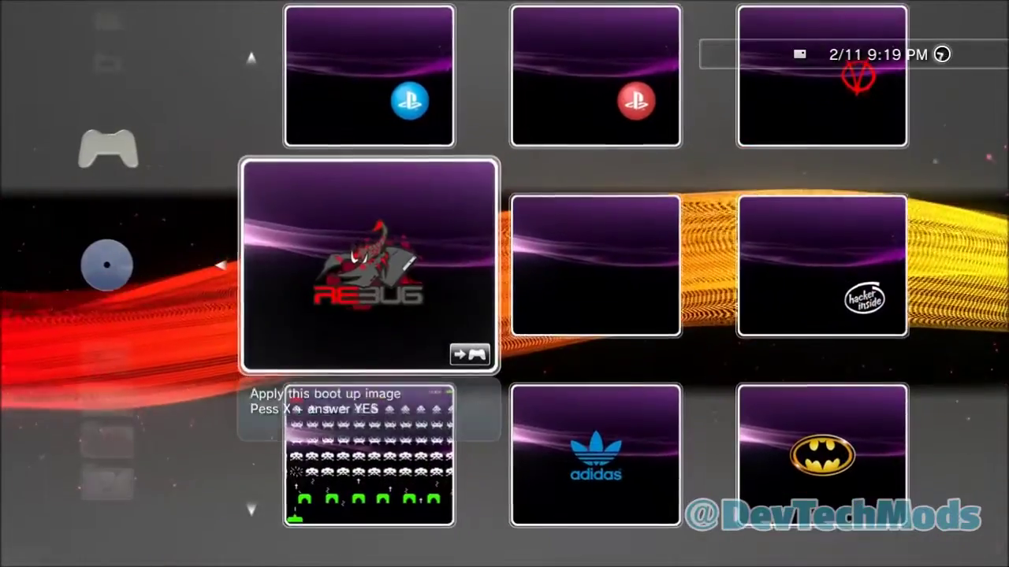
{"action": "key", "text": "Down"}
{"action": "key", "text": "Down"}
{"action": "key", "text": "Down"}
{"action": "key", "text": "Down"}
{"action": "key", "text": "Down"}
{"action": "key", "text": "Down"}
{"action": "key", "text": "Down"}
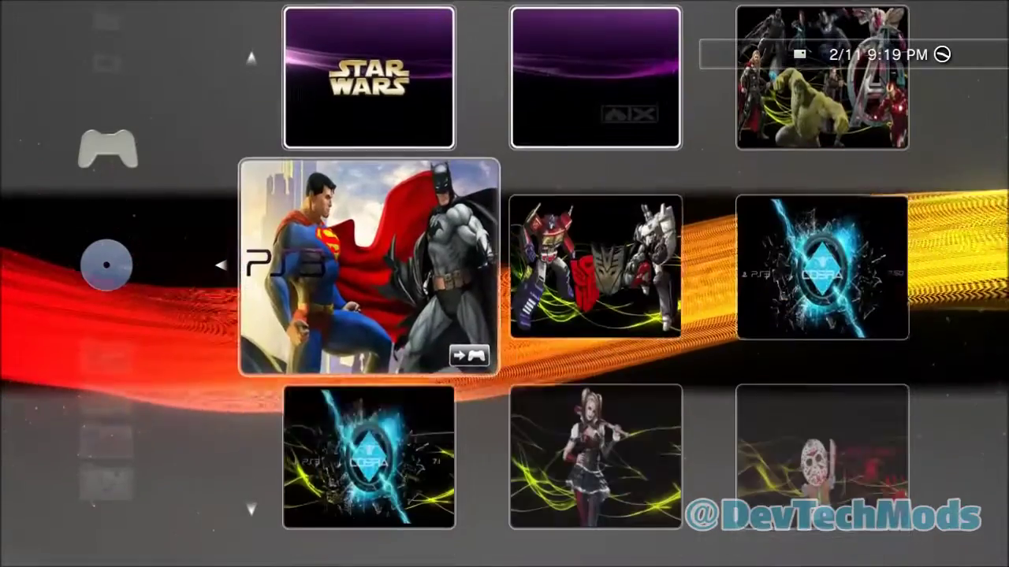
{"action": "key", "text": "Right"}
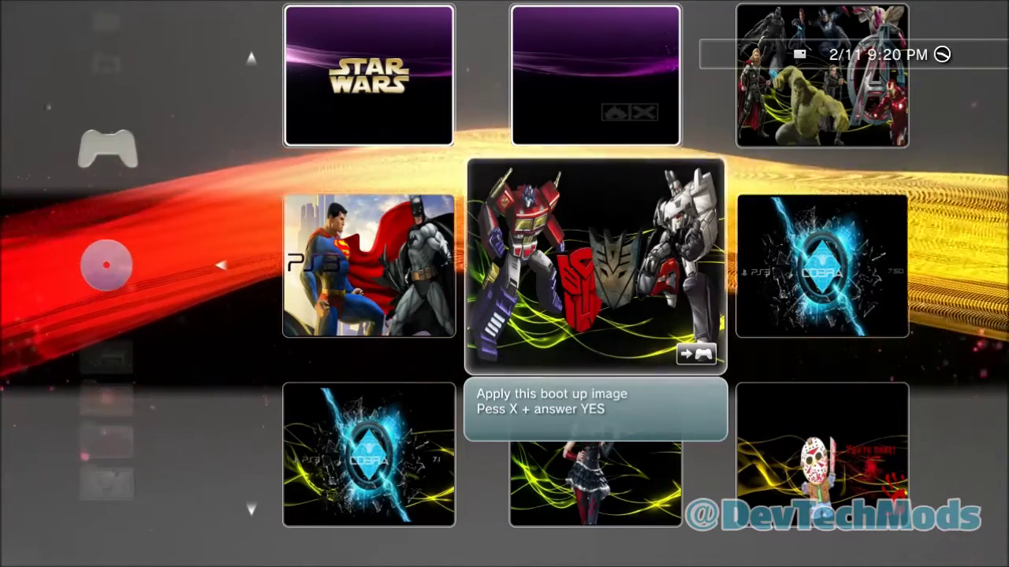
{"action": "key", "text": "Down"}
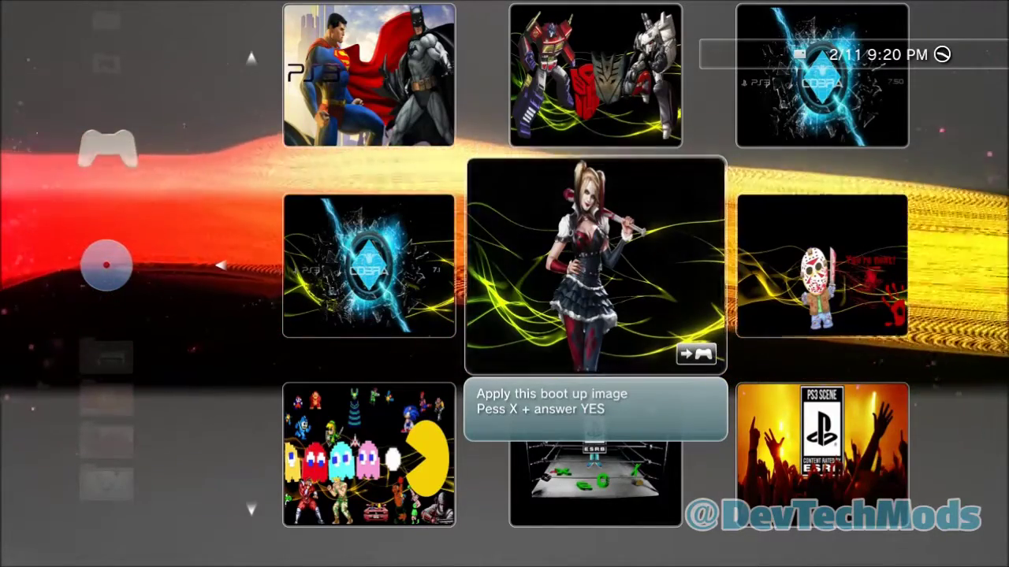
{"action": "key", "text": "Right"}
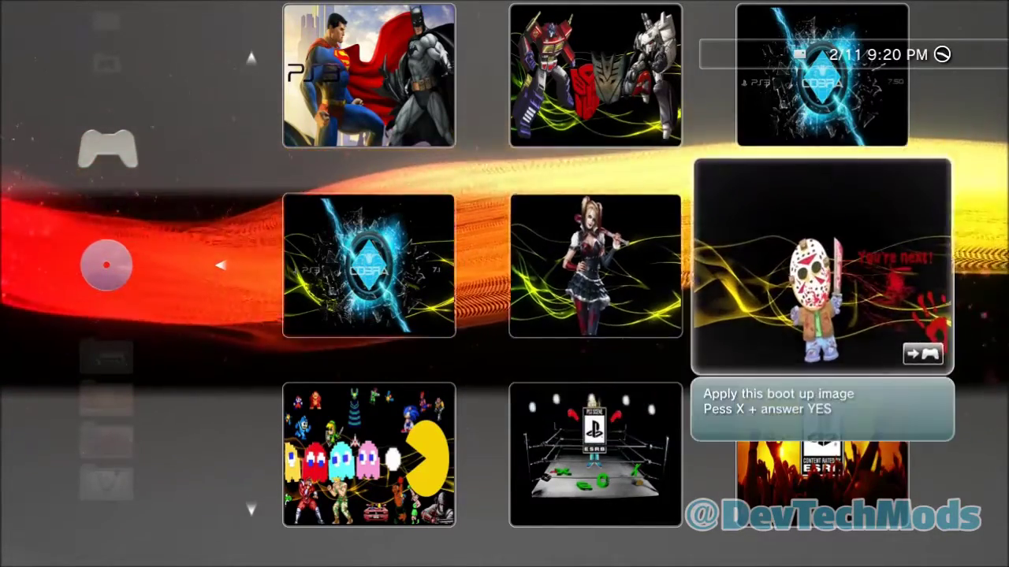
{"action": "key", "text": "Left"}
{"action": "key", "text": "Right"}
{"action": "key", "text": "Left"}
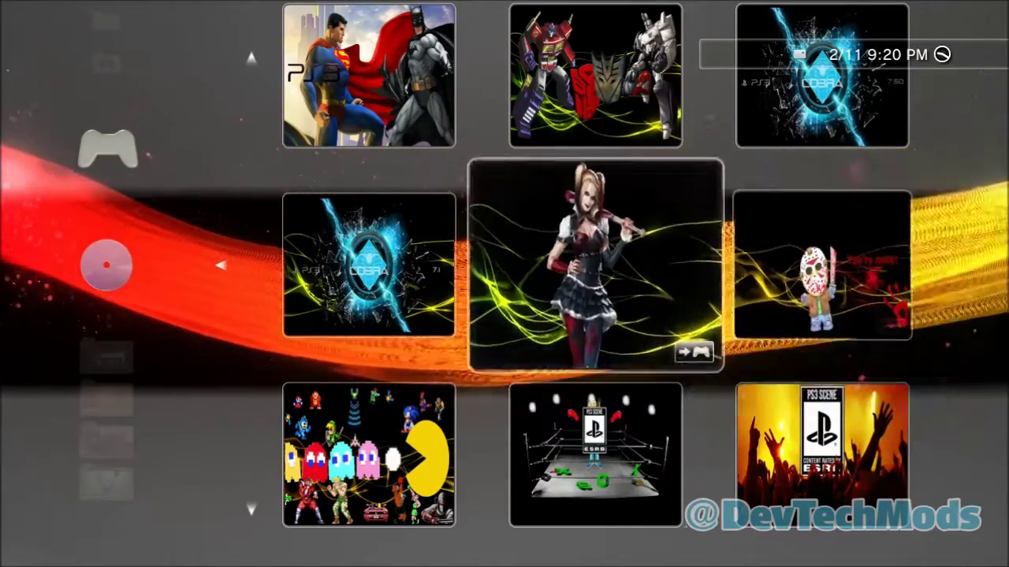
Move past the boxing-ring image and settle on the Pac-Man boot image.
{"action": "key", "text": "Down"}
{"action": "key", "text": "Left"}
{"action": "key", "text": "Down"}
{"action": "key", "text": "Up"}
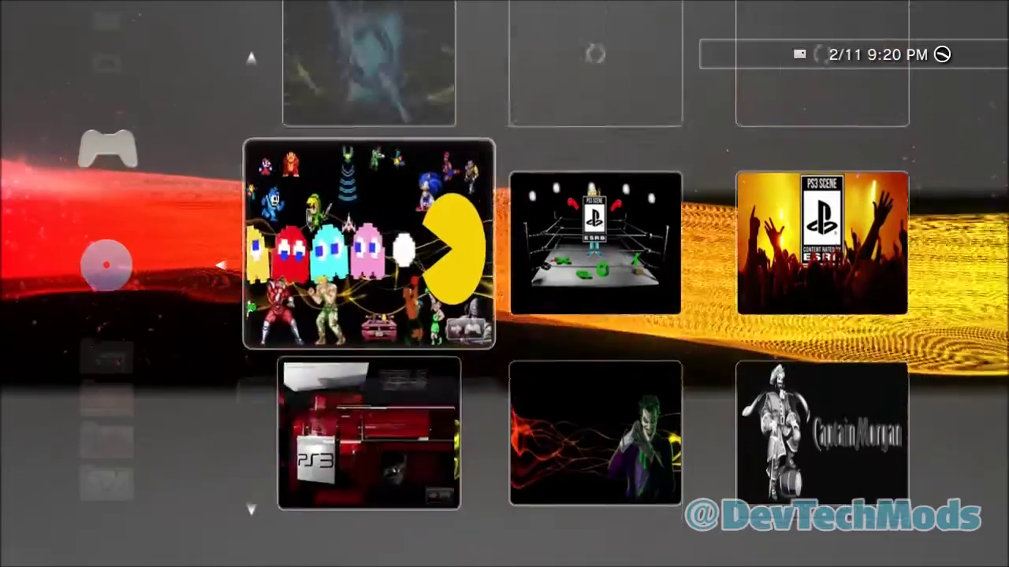
{"action": "key", "text": "Down"}
{"action": "key", "text": "Up"}
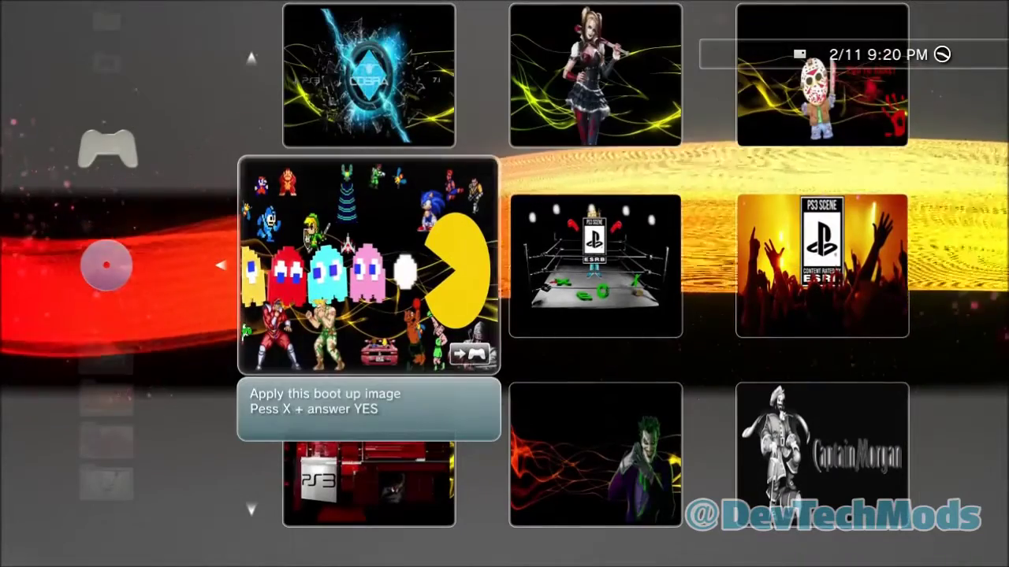
Browse the red PS3, Joker, Mario, SONY Godzilla and SEGA boot images.
{"action": "key", "text": "Down"}
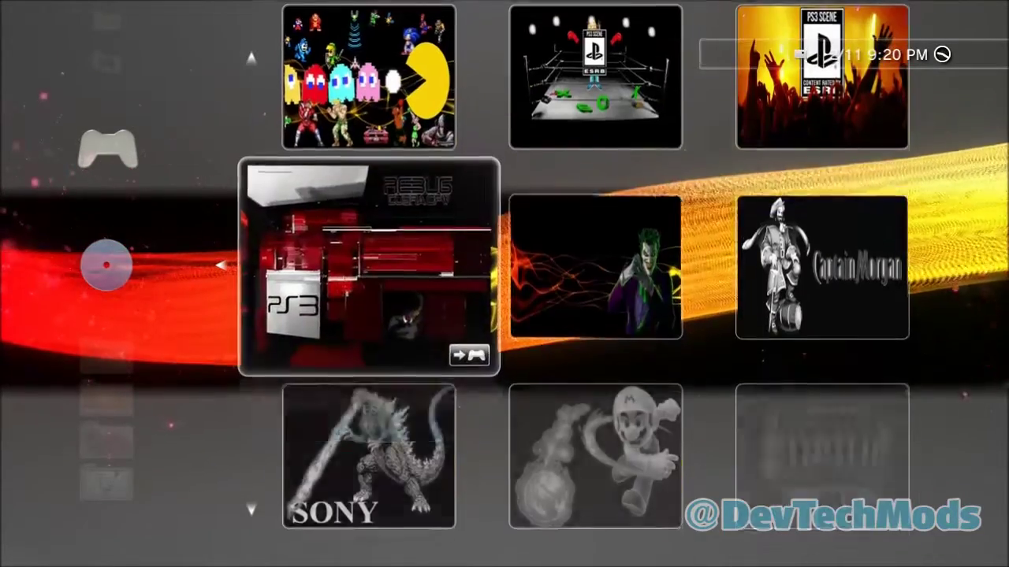
{"action": "key", "text": "Right"}
{"action": "key", "text": "Down"}
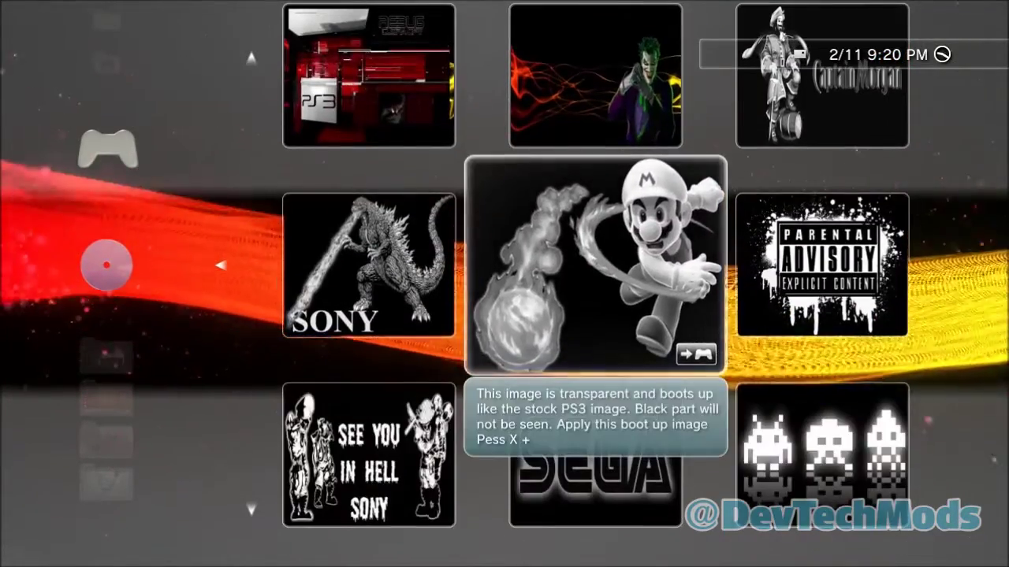
{"action": "key", "text": "Left"}
{"action": "key", "text": "Right"}
{"action": "key", "text": "Down"}
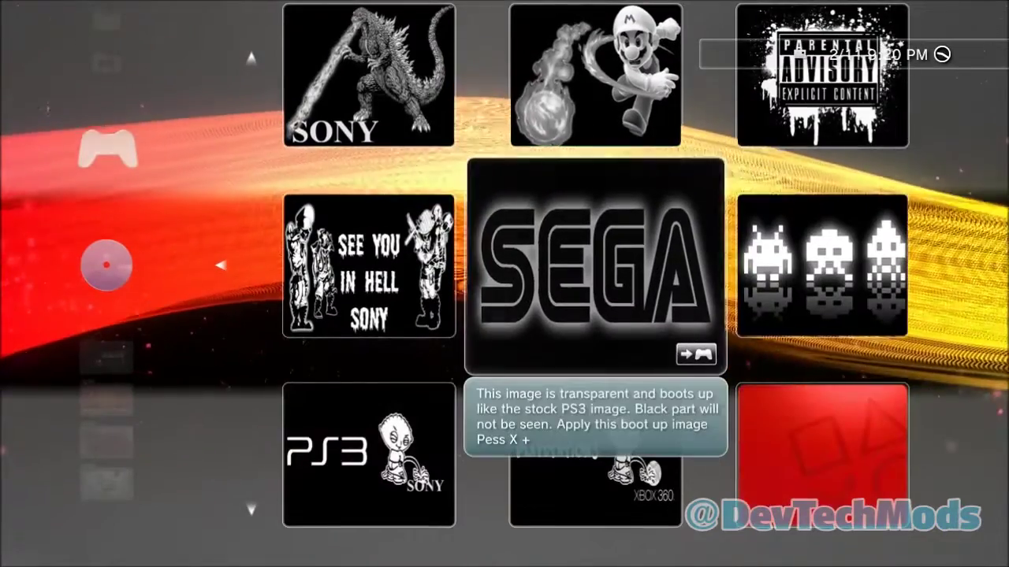
{"action": "key", "text": "Up"}
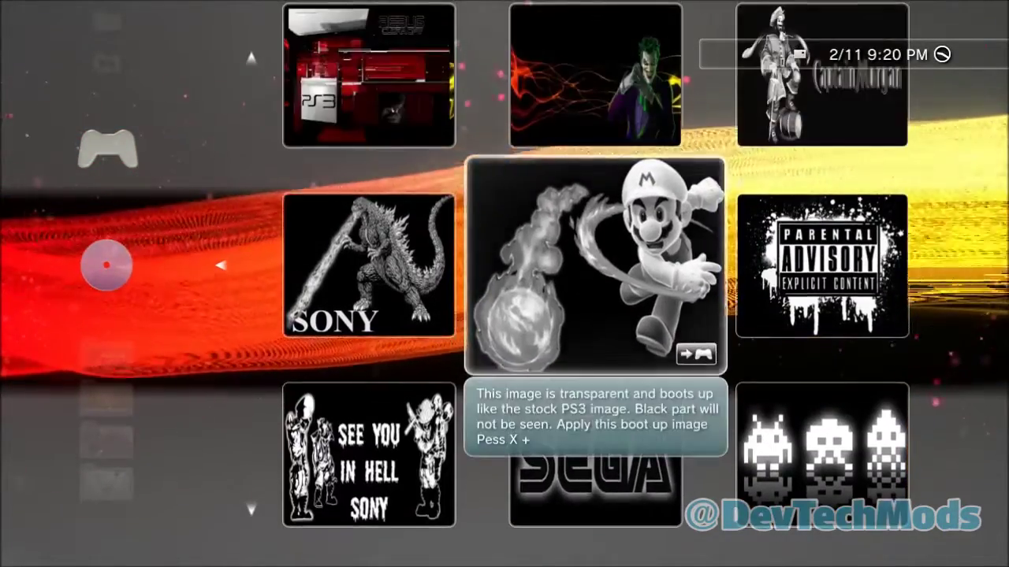
{"action": "key", "text": "Up"}
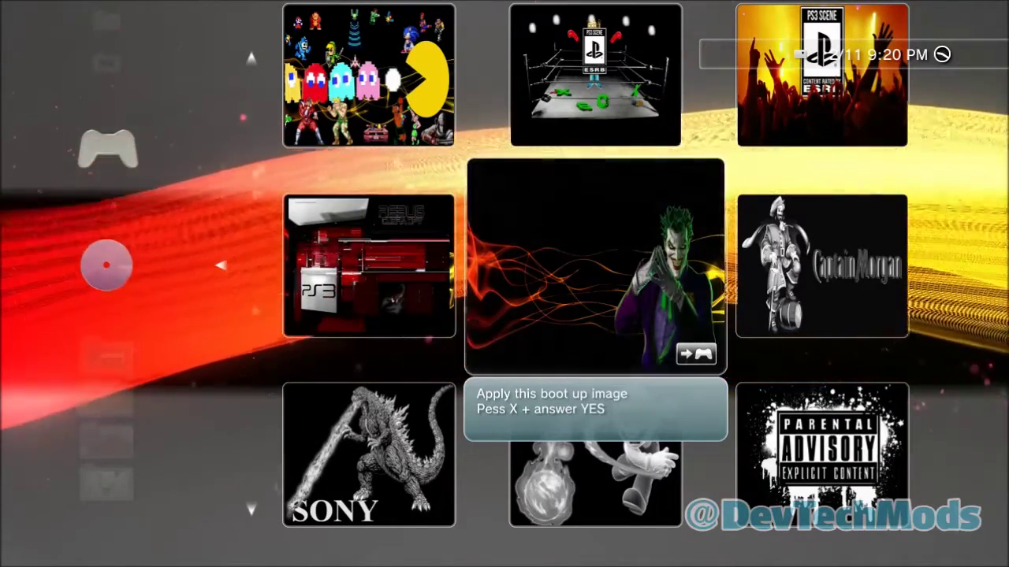
Browse up through the red PS, Transformers, plain purple and Monster boot images.
{"action": "key", "text": "Up"}
{"action": "key", "text": "Up"}
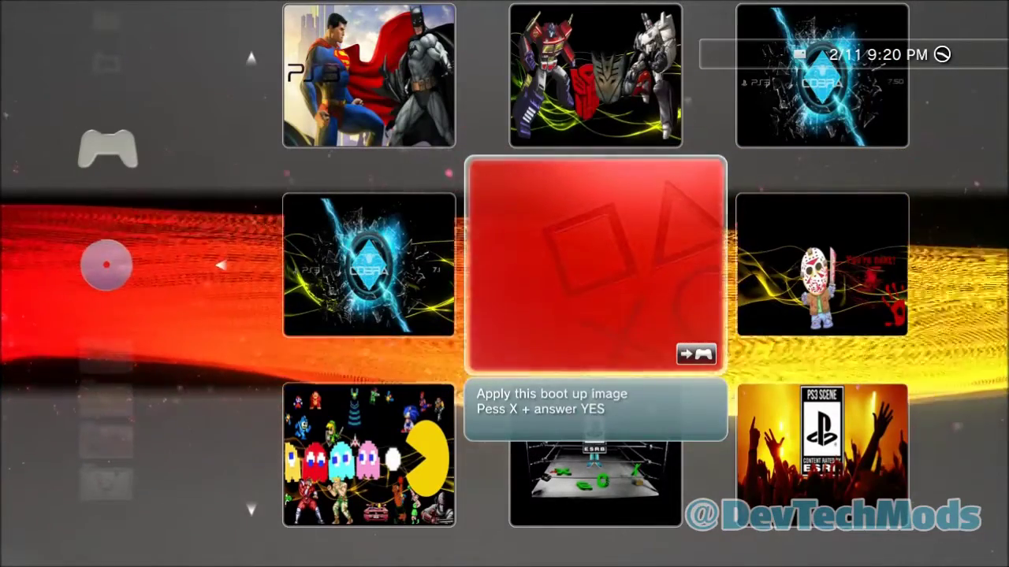
{"action": "key", "text": "Up"}
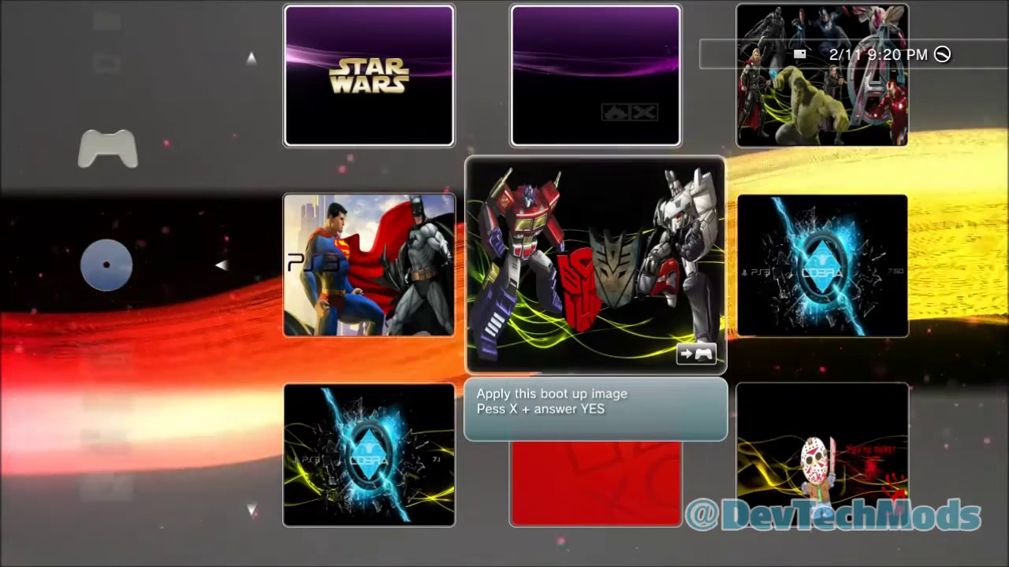
{"action": "key", "text": "Up"}
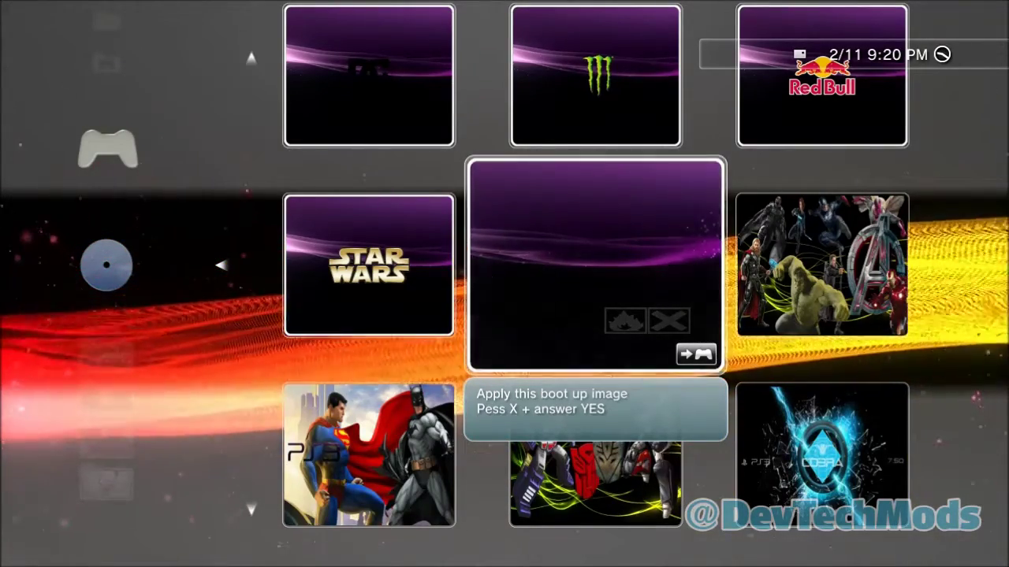
{"action": "key", "text": "Up"}
{"action": "key", "text": "Down"}
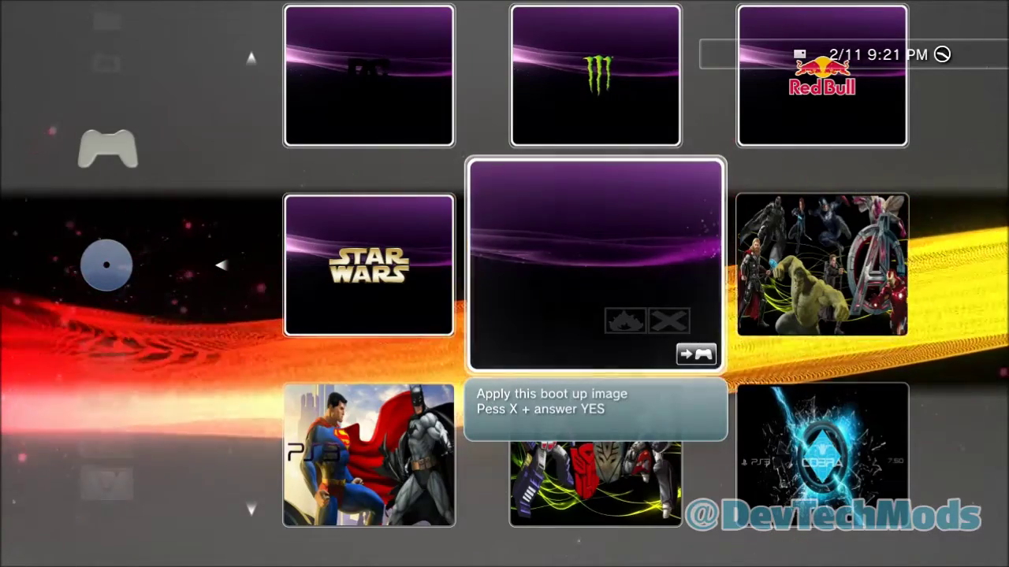
Return to the Pac-Man boot image by way of Star Wars, then close the collection.
{"action": "key", "text": "Left"}
{"action": "key", "text": "Down"}
{"action": "key", "text": "Down"}
{"action": "key", "text": "Down"}
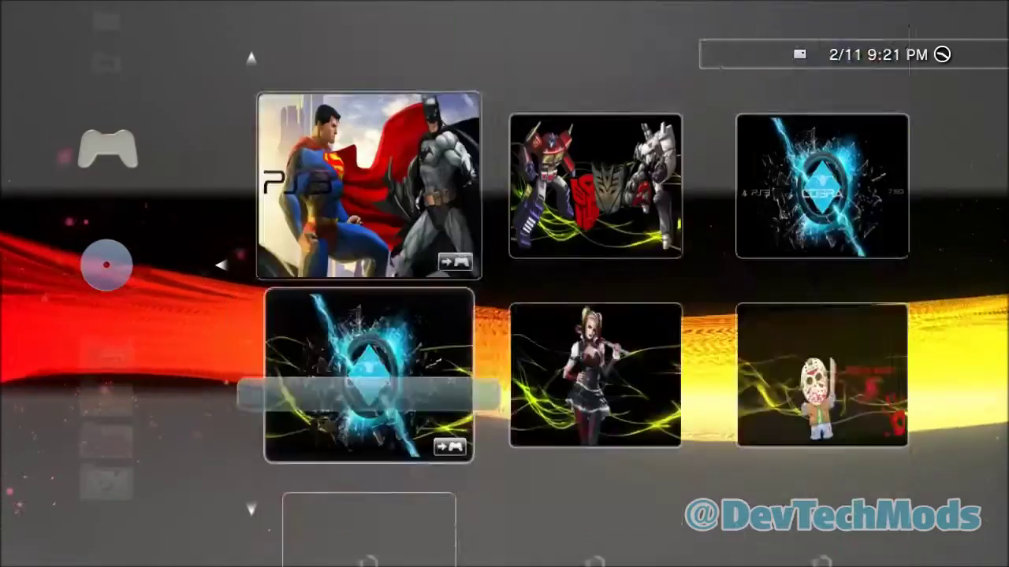
{"action": "key", "text": "Up"}
{"action": "key", "text": "Up"}
{"action": "key", "text": "Up"}
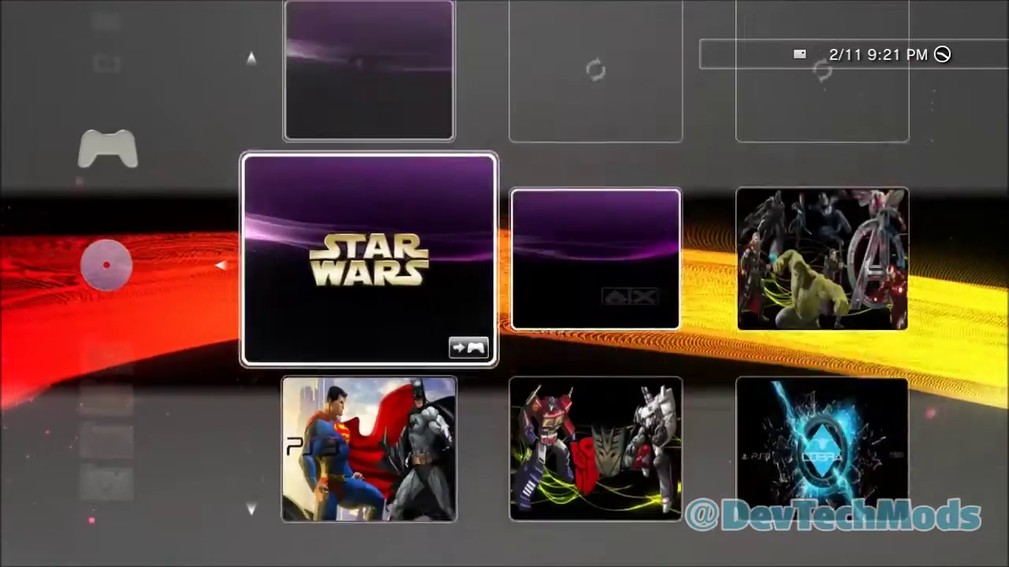
{"action": "key", "text": "Down"}
{"action": "key", "text": "Down"}
{"action": "key", "text": "Down"}
{"action": "key", "text": "Down"}
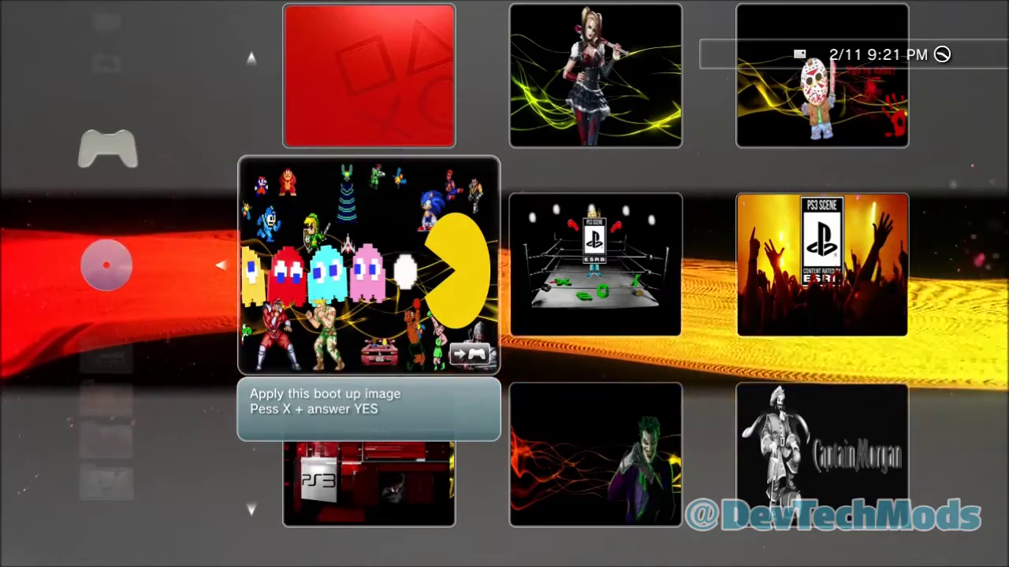
{"action": "key", "text": "Escape"}
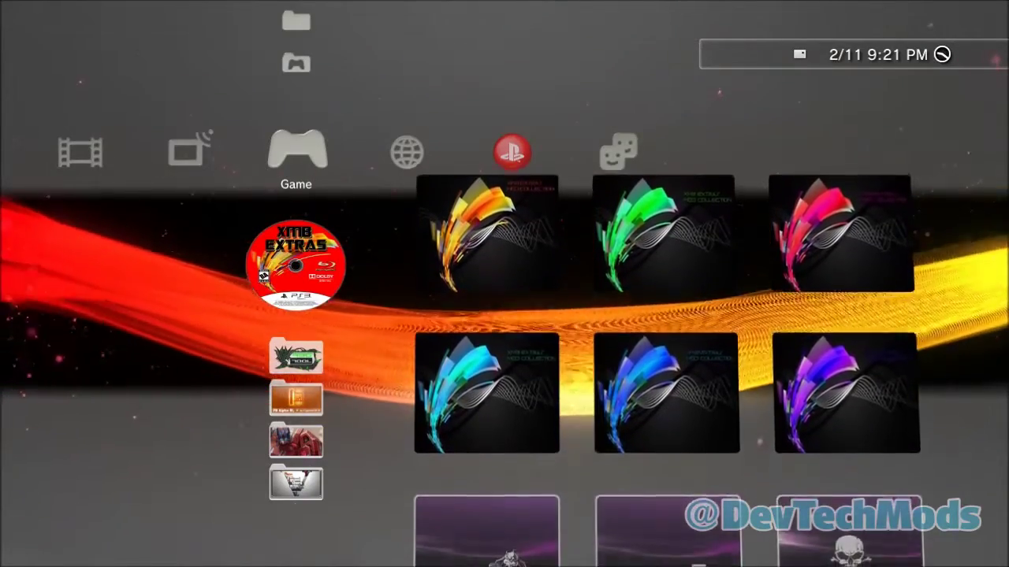
{"action": "key", "text": "Down"}
{"action": "key", "text": "Return"}
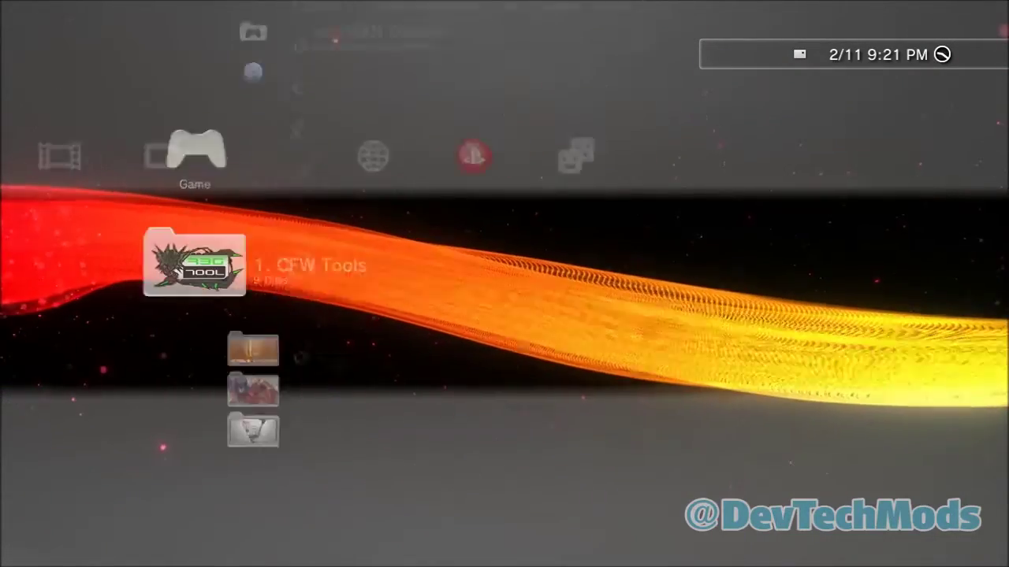
{"action": "key", "text": "Up"}
{"action": "key", "text": "Up"}
{"action": "key", "text": "Up"}
{"action": "key", "text": "Up"}
{"action": "key", "text": "Up"}
{"action": "key", "text": "Up"}
{"action": "key", "text": "Up"}
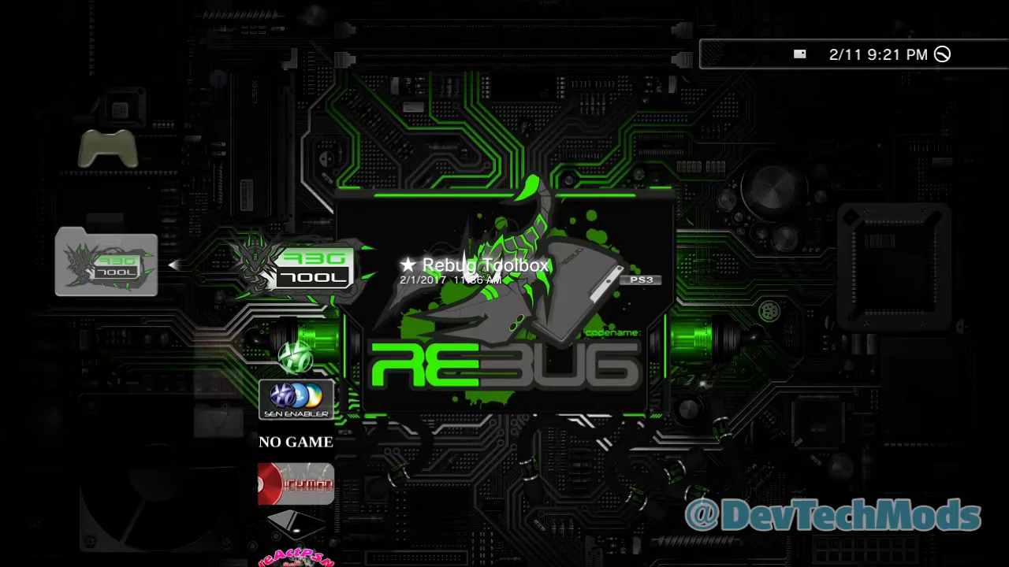
{"action": "key", "text": "Escape"}
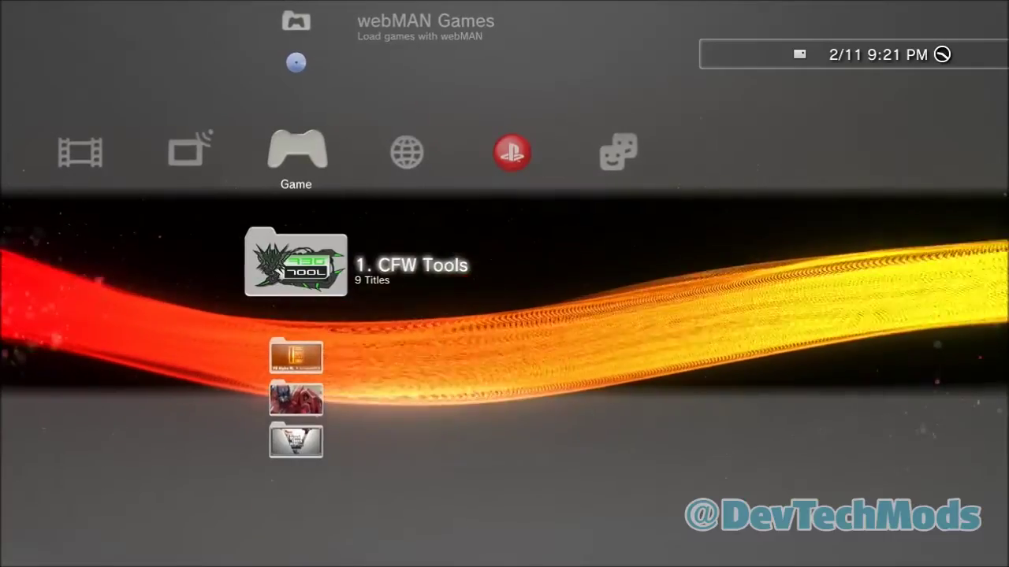
{"action": "key", "text": "Up"}
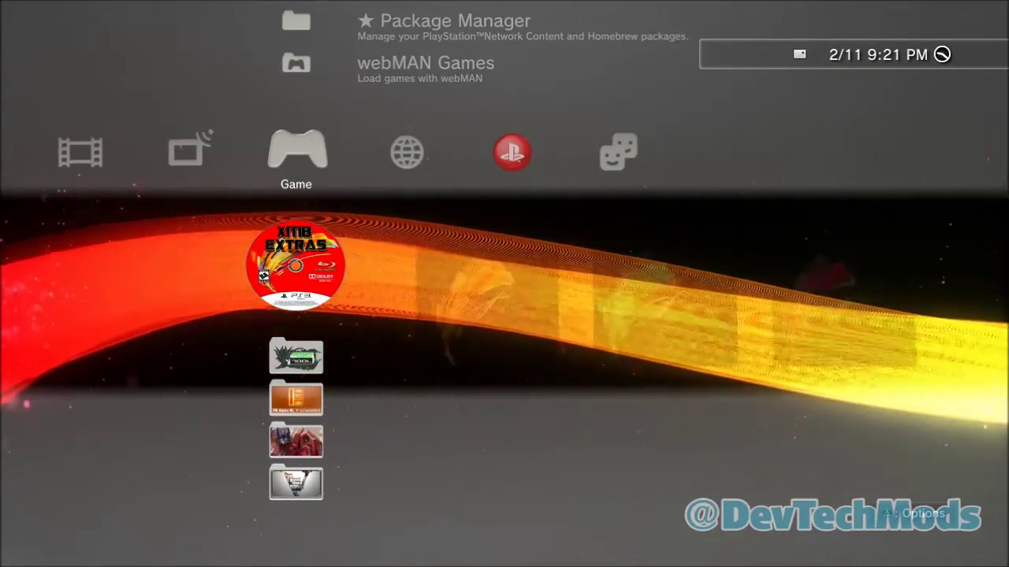
{"action": "key", "text": "Up"}
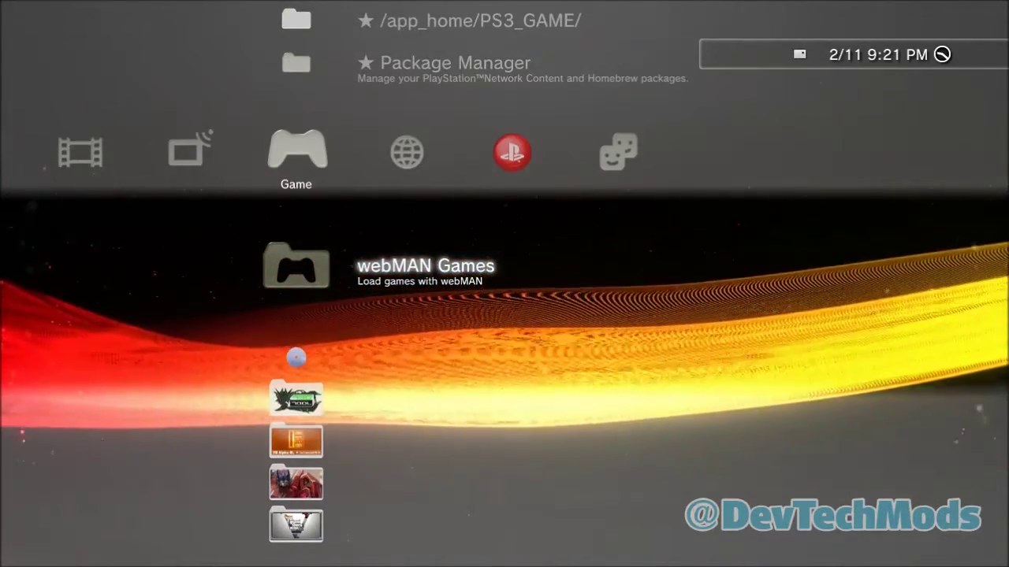
{"action": "key", "text": "Down"}
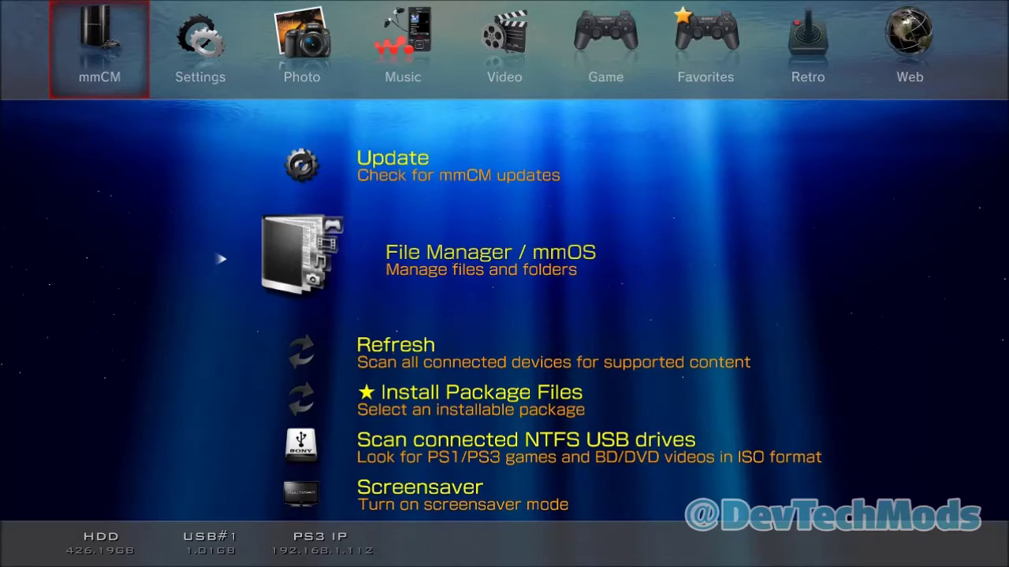
Open the multiMAN file manager and browse into the USB drive dev_usb000.
{"action": "key", "text": "Return"}
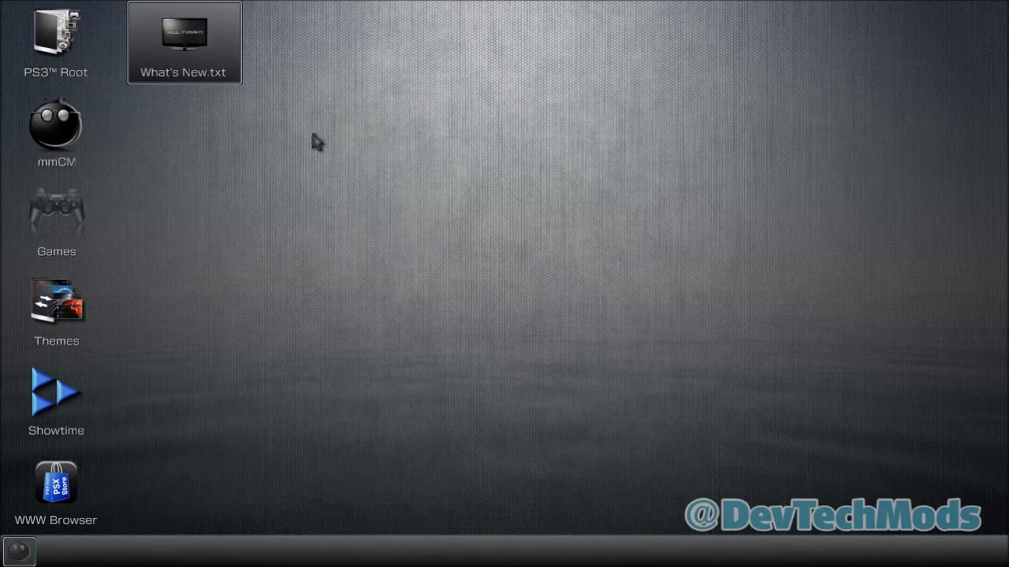
{"action": "left_click", "coordinate": [98, 67]}
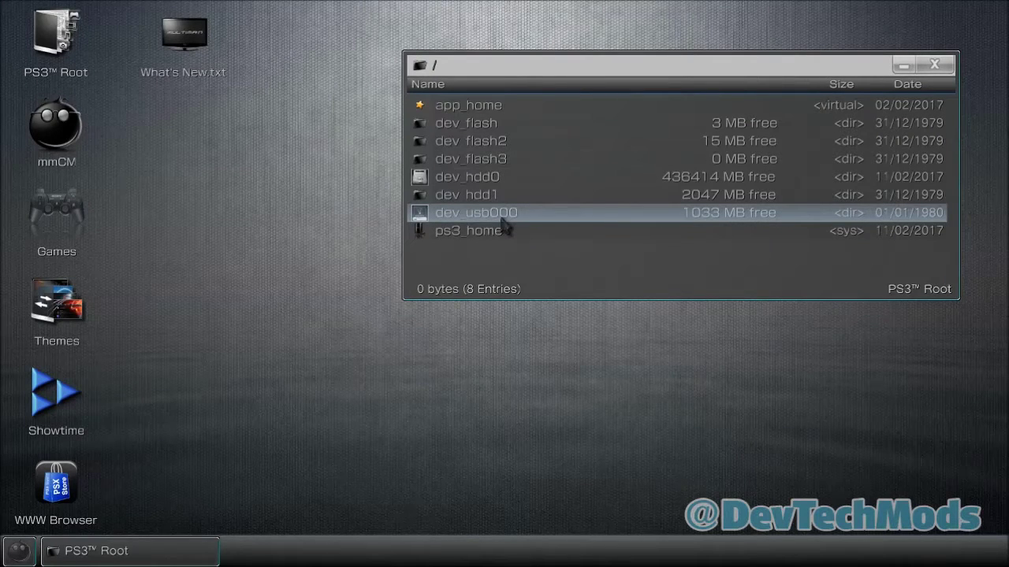
{"action": "double_click", "coordinate": [502, 221]}
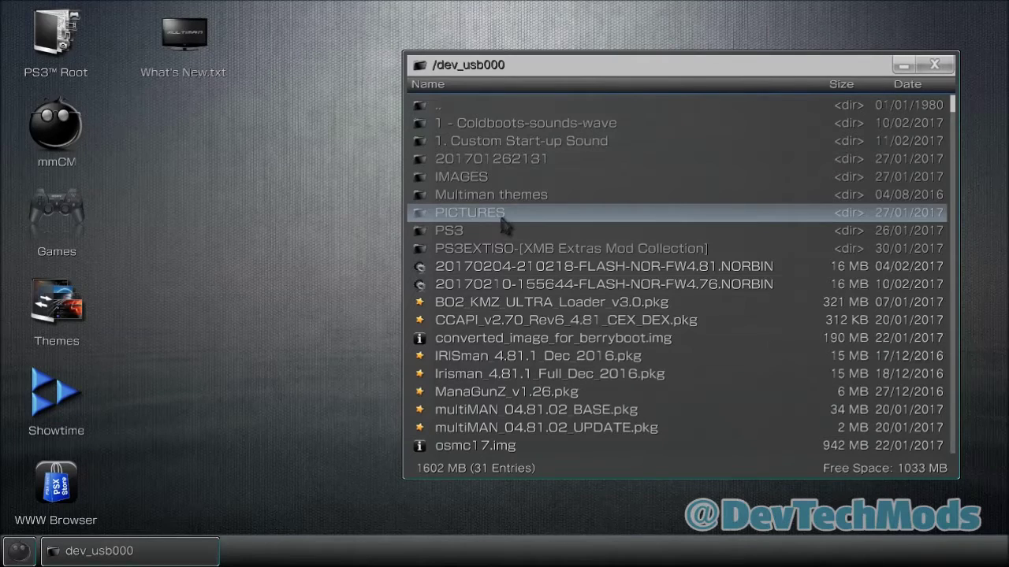
Copy the '1. Custom Start-up Sound' folder, then go back to the root drive list.
{"action": "left_click", "coordinate": [505, 142]}
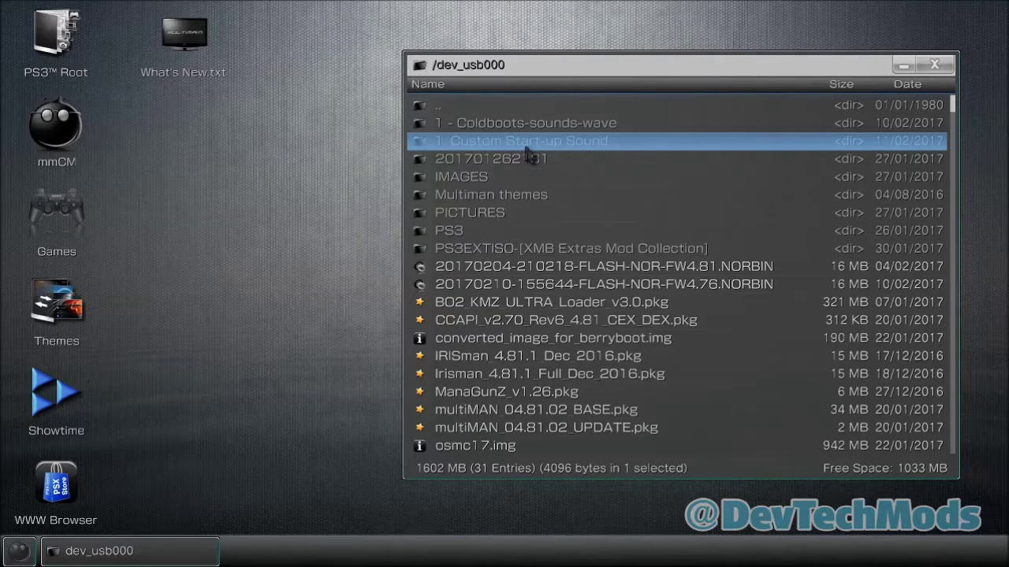
{"action": "right_click", "coordinate": [527, 154]}
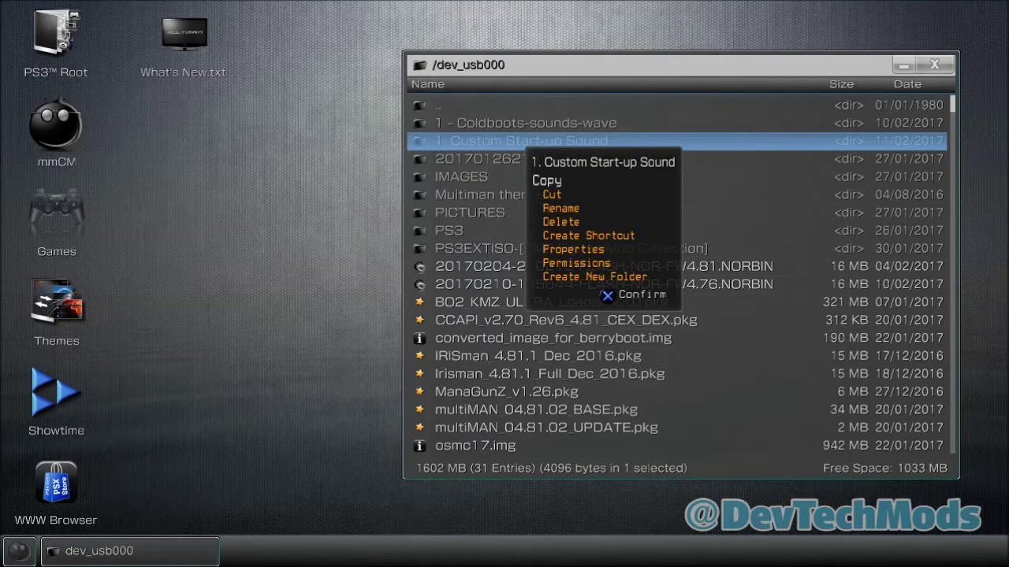
{"action": "key", "text": "Return"}
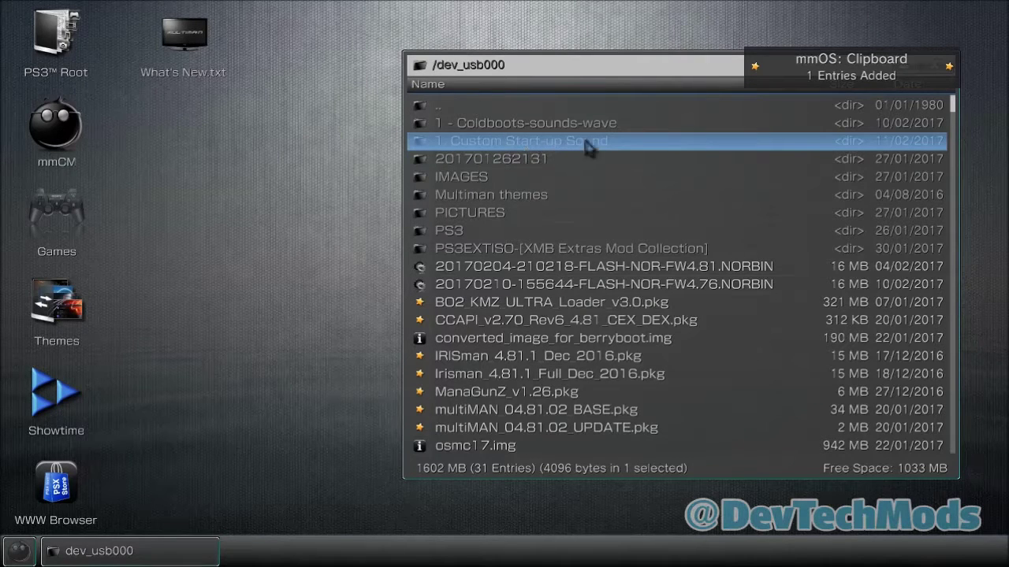
{"action": "key", "text": "BackSpace"}
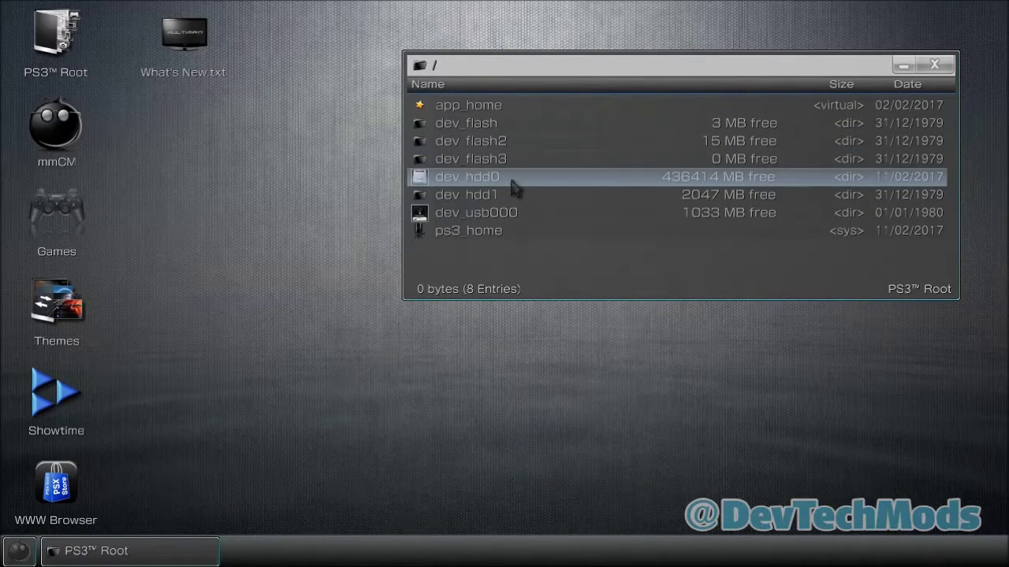
Paste the copied folder into dev_hdd0.
{"action": "double_click", "coordinate": [510, 184]}
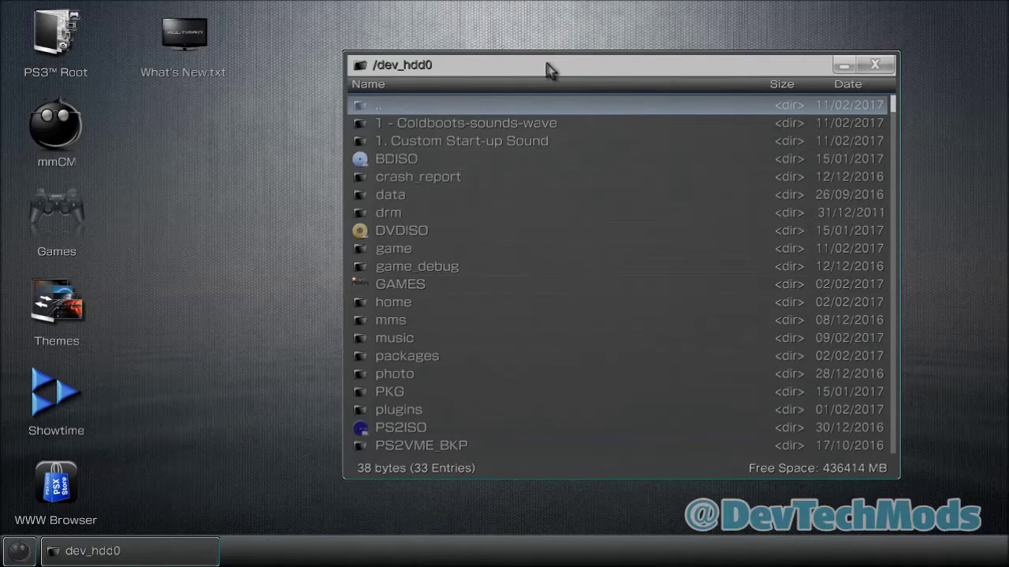
{"action": "right_click", "coordinate": [639, 68]}
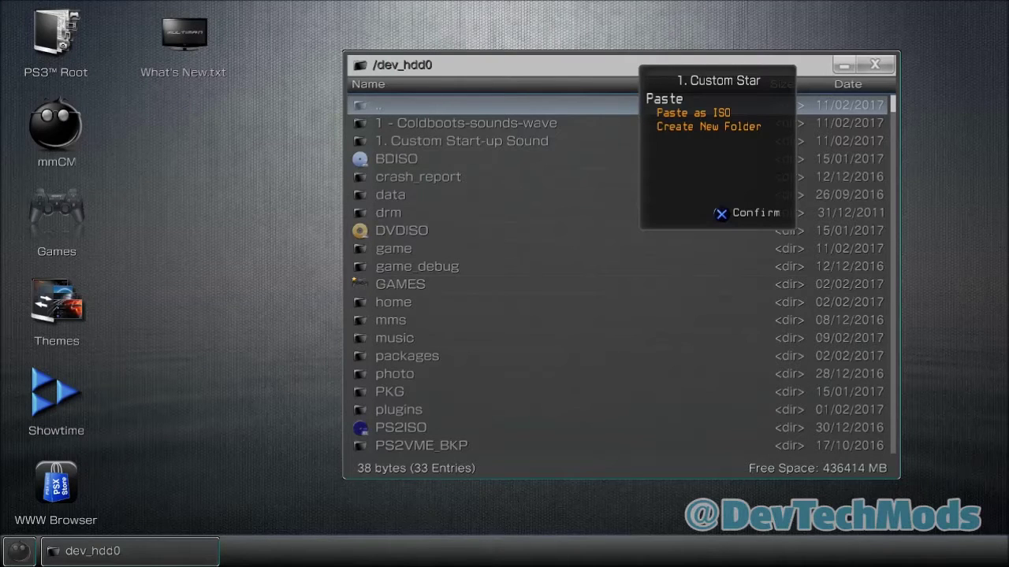
{"action": "left_click", "coordinate": [641, 72]}
Select the pasted '1. Custom Start-up Sound' folder and open it.
{"action": "left_click", "coordinate": [491, 149]}
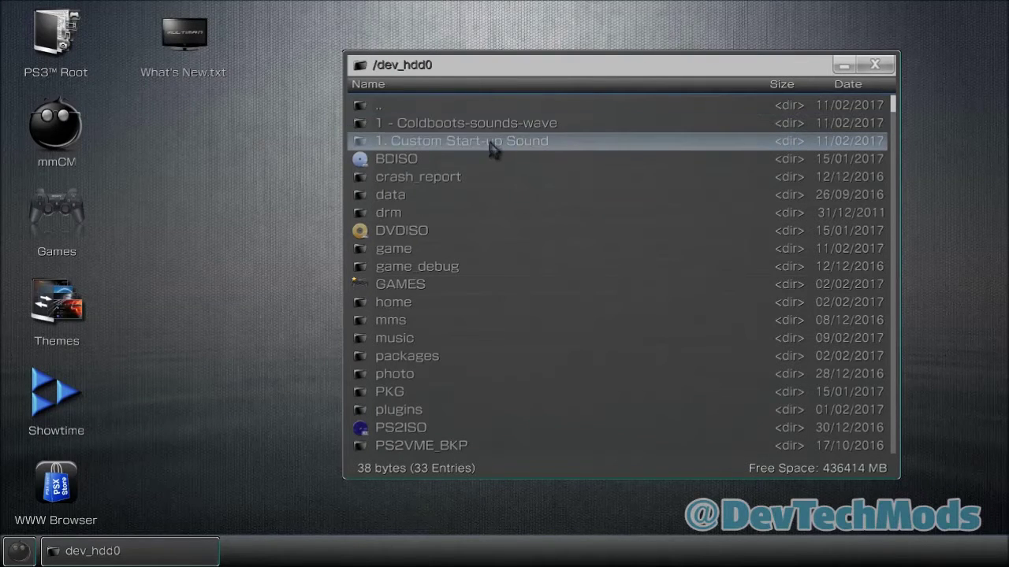
{"action": "key", "text": "shift+Up"}
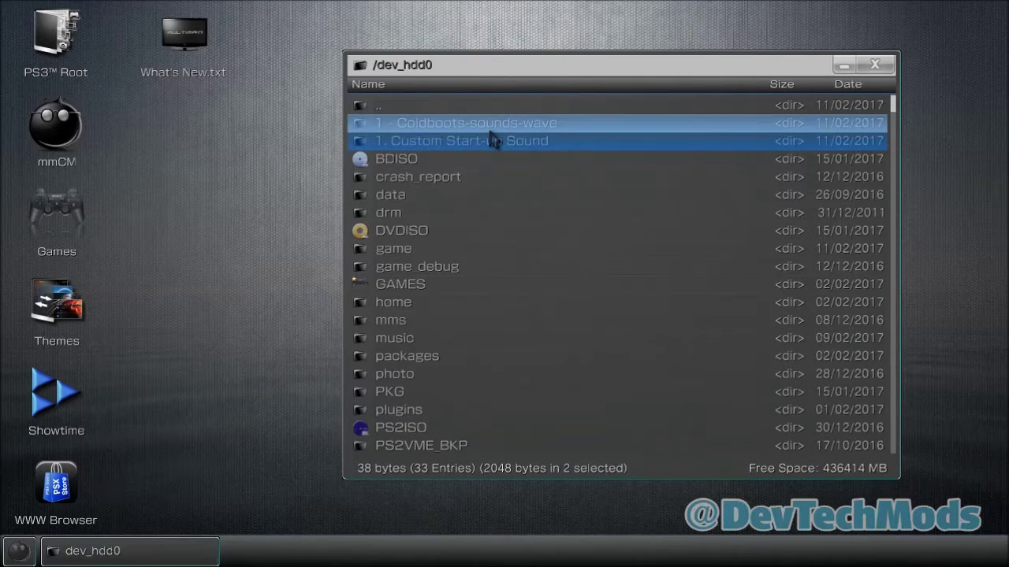
{"action": "key", "text": "shift+Down"}
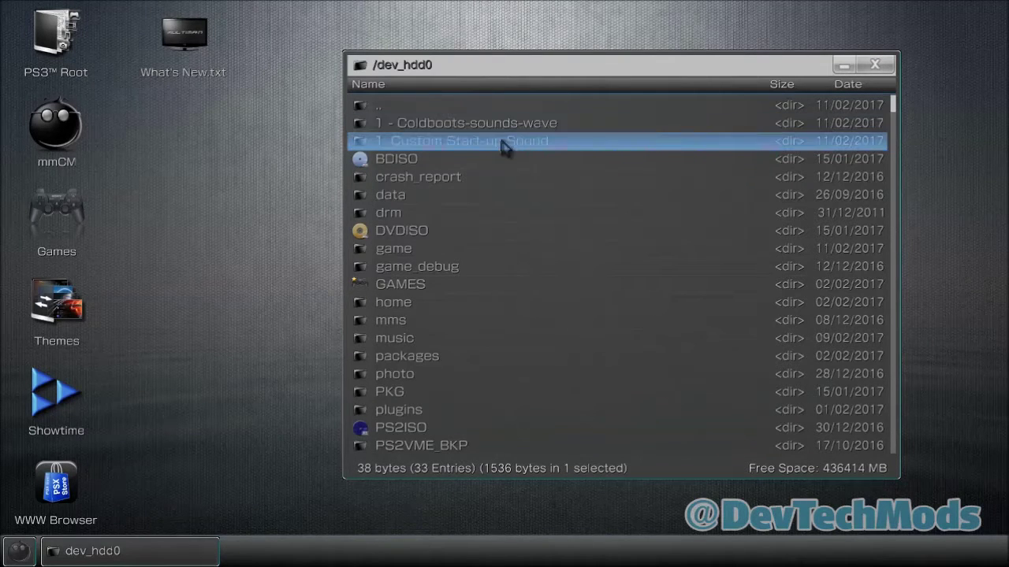
{"action": "left_click", "coordinate": [443, 147], "text": "ctrl"}
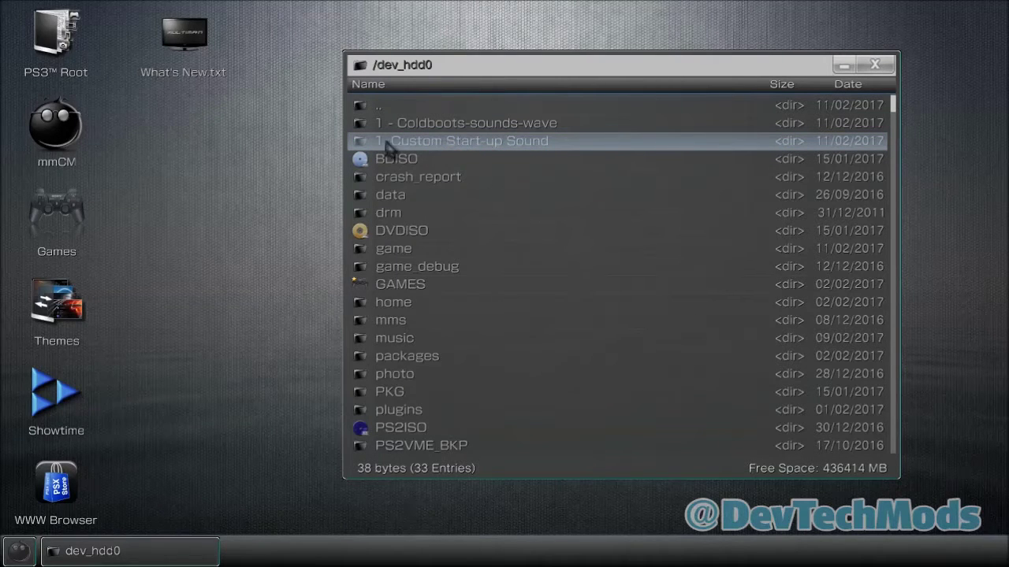
{"action": "left_click", "coordinate": [493, 144]}
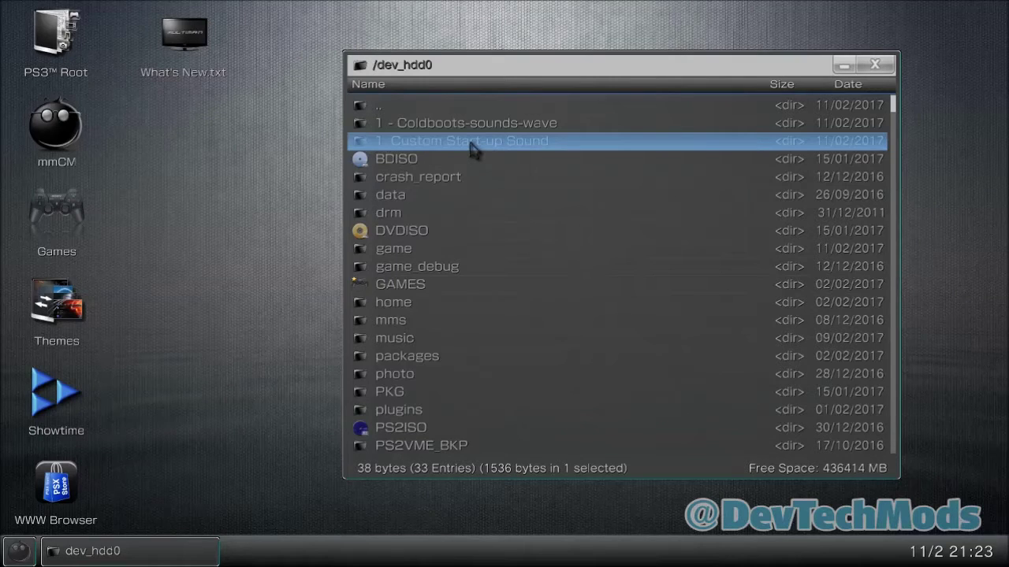
{"action": "double_click", "coordinate": [472, 149]}
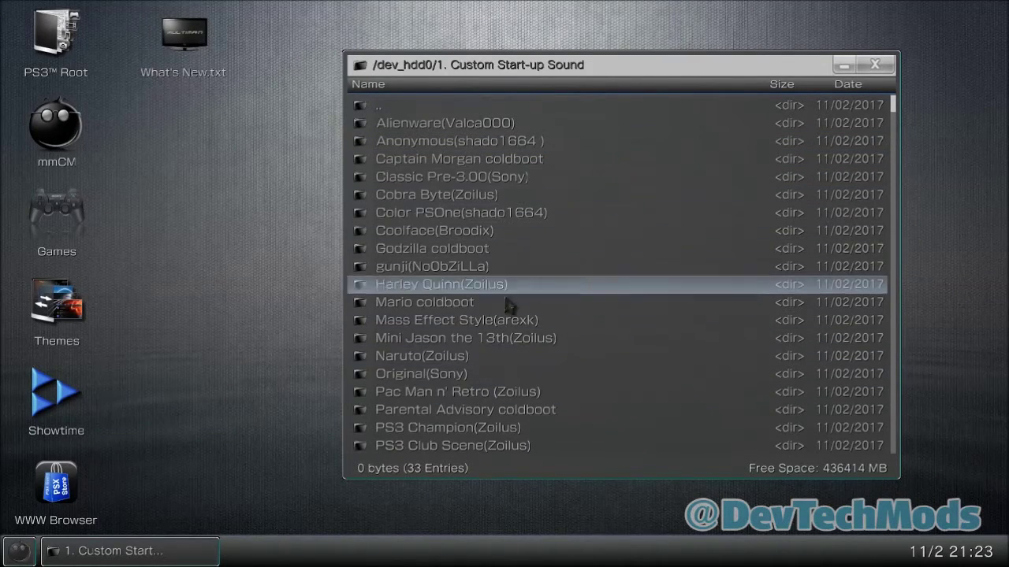
Inspect the Captain Morgan coldboot pack's Bootup Sounds folder and its sample.mp3 file.
{"action": "left_click", "coordinate": [453, 160]}
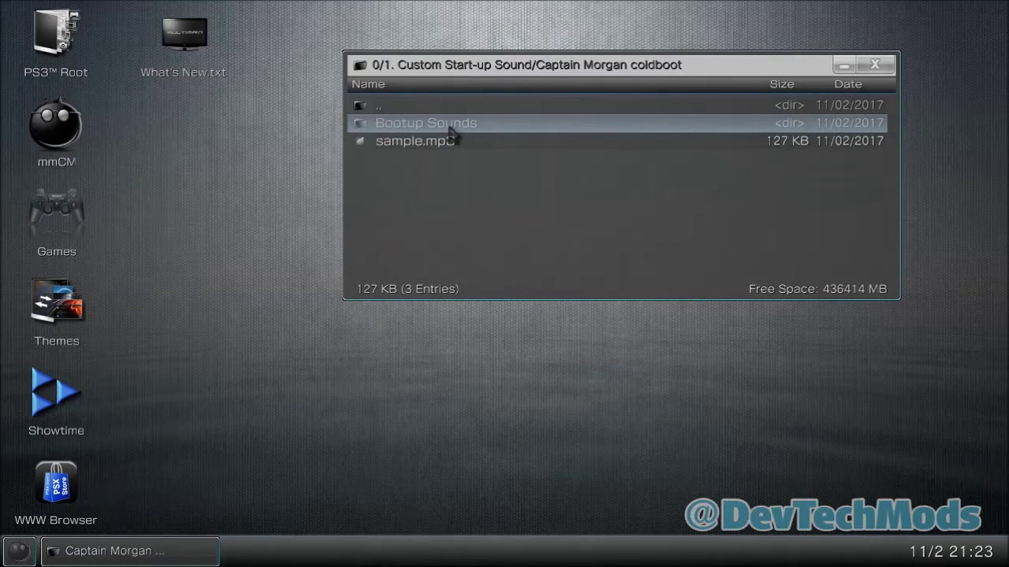
{"action": "left_click", "coordinate": [451, 129]}
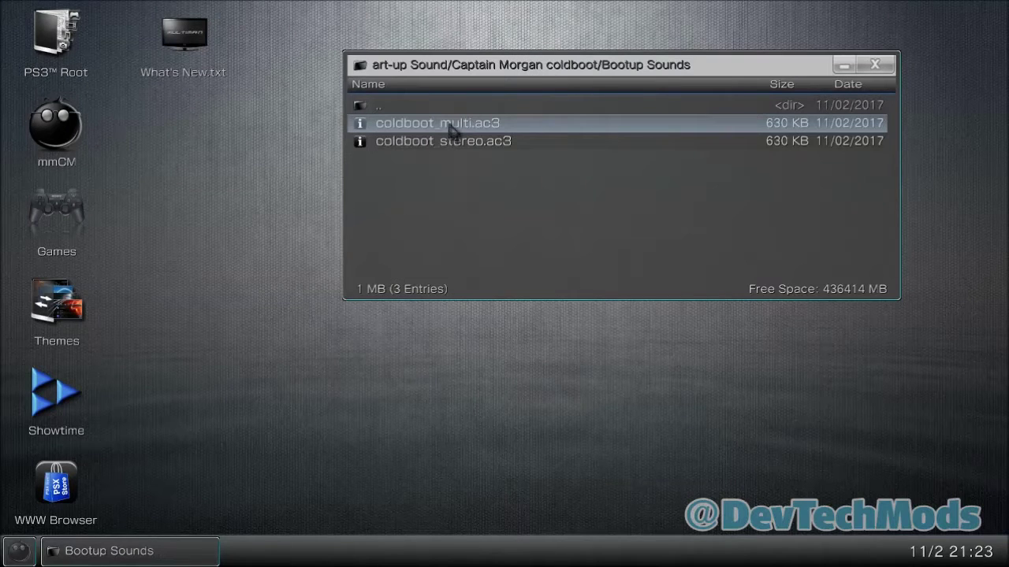
{"action": "key", "text": "BackSpace"}
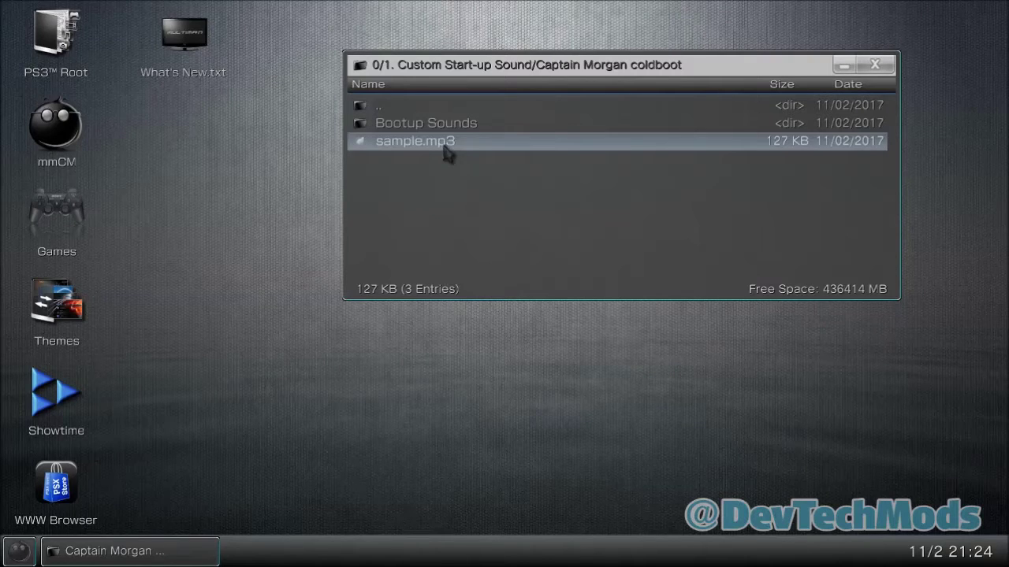
{"action": "left_click", "coordinate": [446, 146]}
{"action": "left_click", "coordinate": [444, 148]}
Launch Showtime and open '1. Custom Start-up Sound' on the PS3 HDD.
{"action": "left_click", "coordinate": [70, 421]}
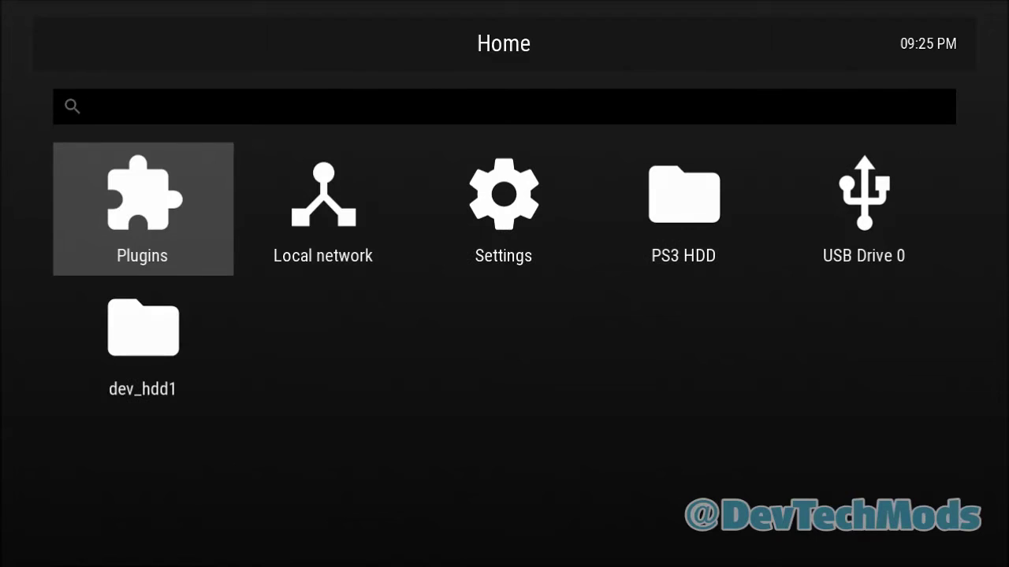
{"action": "key", "text": "Right"}
{"action": "key", "text": "Right"}
{"action": "key", "text": "Right"}
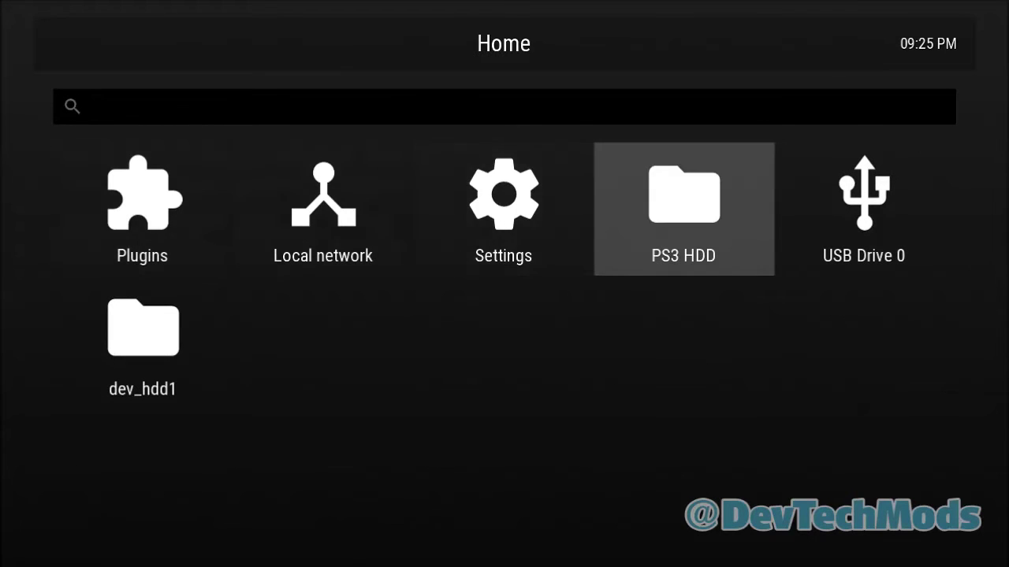
{"action": "key", "text": "Return"}
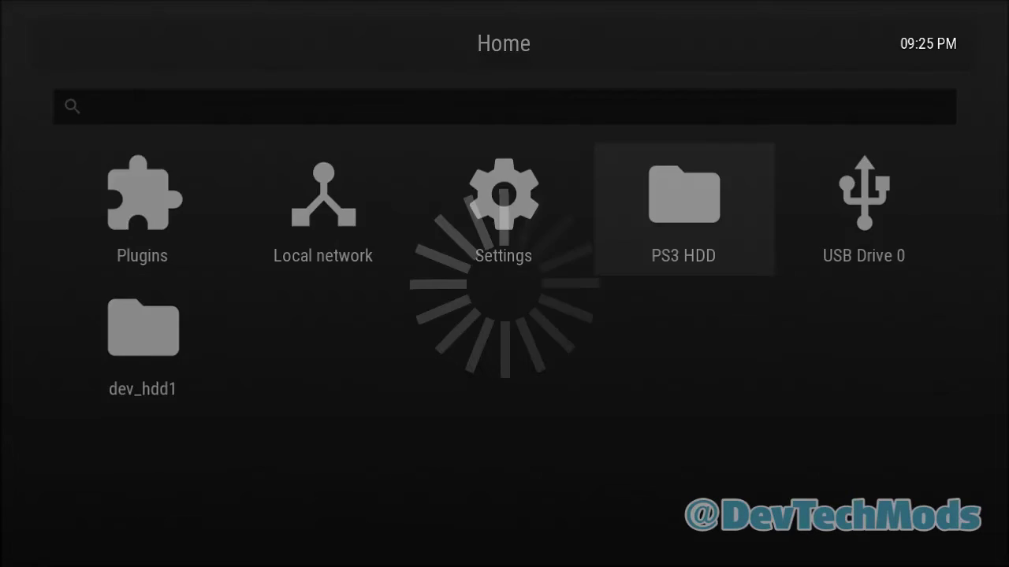
{"action": "key", "text": "Down"}
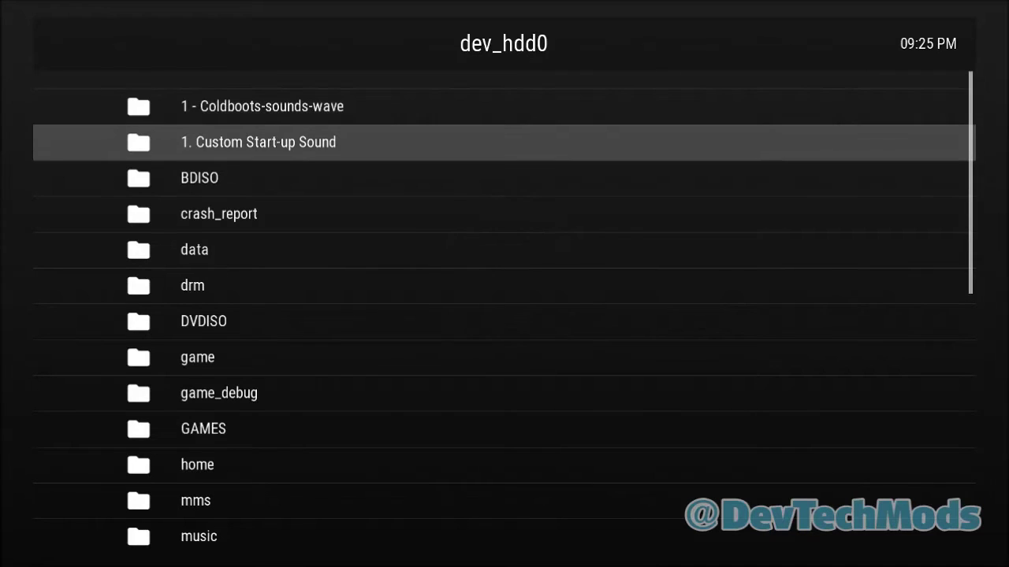
{"action": "key", "text": "Return"}
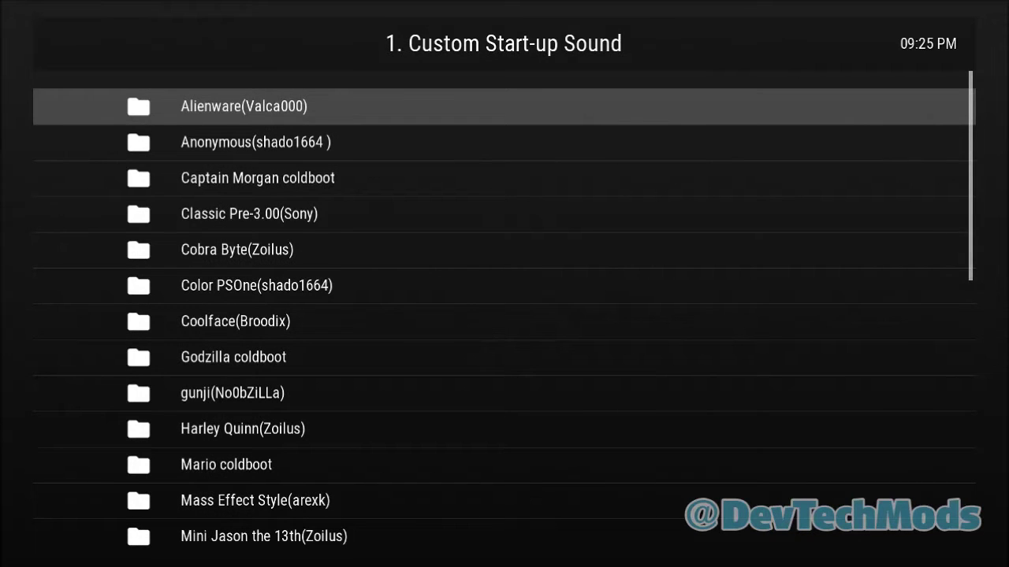
Open the Alienware(Valca000) sound pack and play its sample track.
{"action": "key", "text": "Down"}
{"action": "key", "text": "Down"}
{"action": "key", "text": "Down"}
{"action": "key", "text": "Down"}
{"action": "key", "text": "Down"}
{"action": "key", "text": "Down"}
{"action": "key", "text": "Down"}
{"action": "key", "text": "Up"}
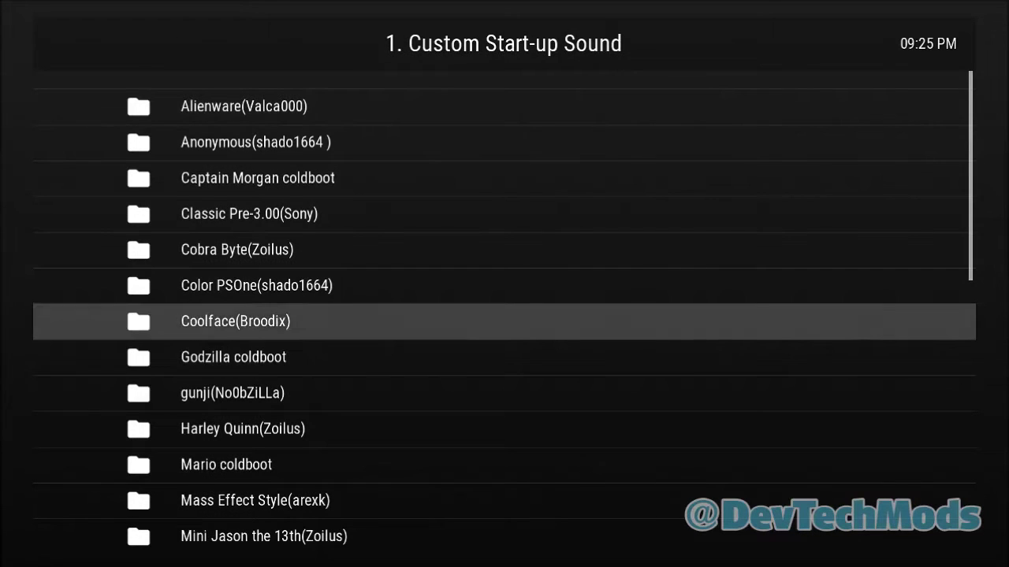
{"action": "key", "text": "Up"}
{"action": "key", "text": "Up"}
{"action": "key", "text": "Up"}
{"action": "key", "text": "Up"}
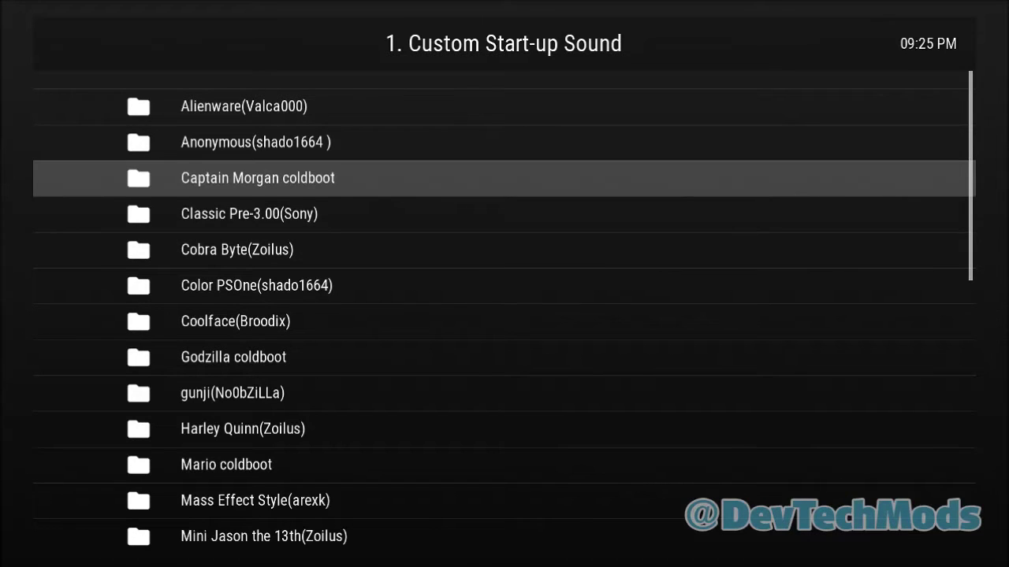
{"action": "key", "text": "Up"}
{"action": "key", "text": "Up"}
{"action": "key", "text": "Return"}
{"action": "key", "text": "Down"}
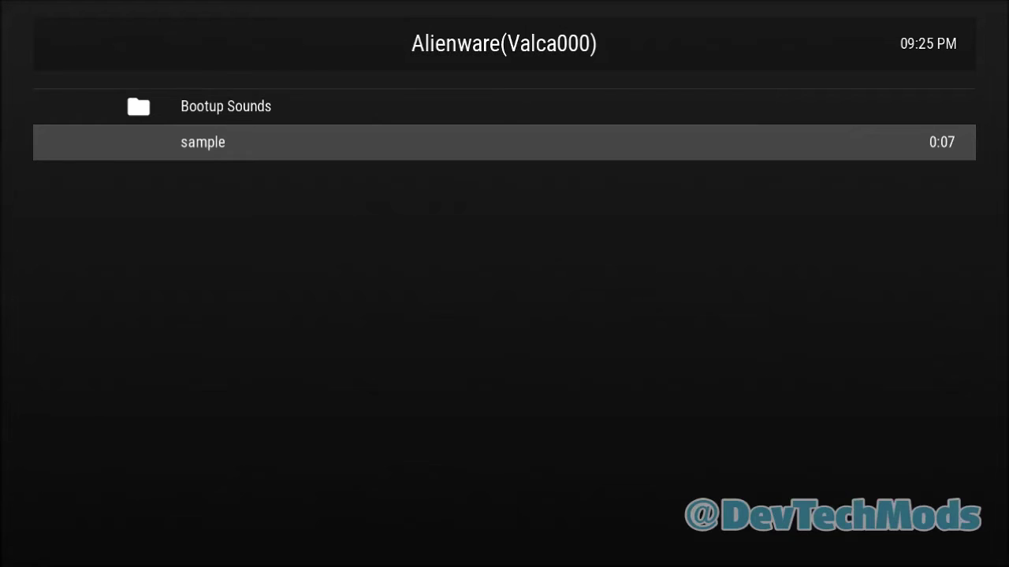
{"action": "key", "text": "Return"}
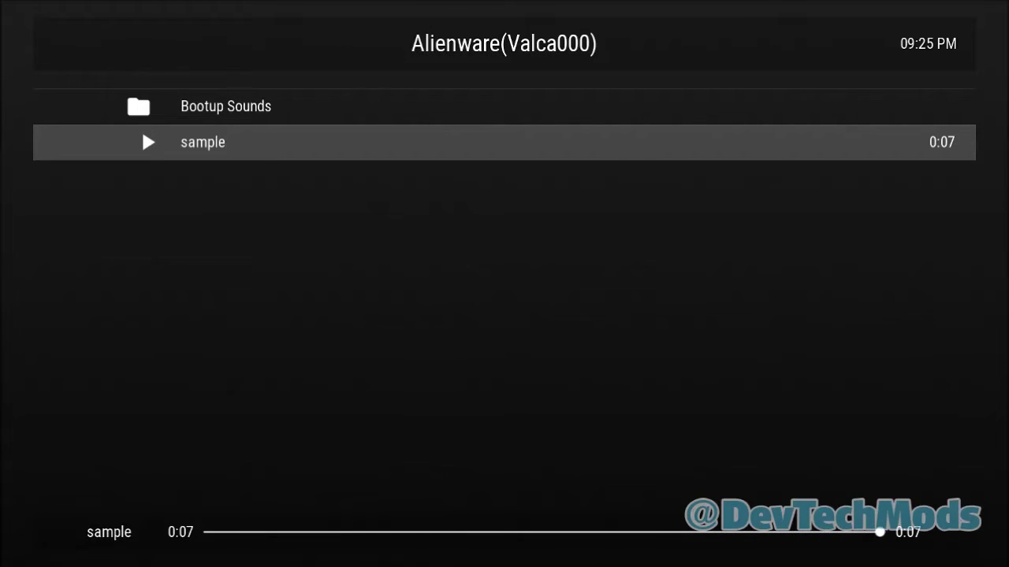
Browse past Anonymous and Classic Pre-3.00(Sony), then preview the Cobra Byte(Zoilus) sample.
{"action": "key", "text": "BackSpace"}
{"action": "key", "text": "Down"}
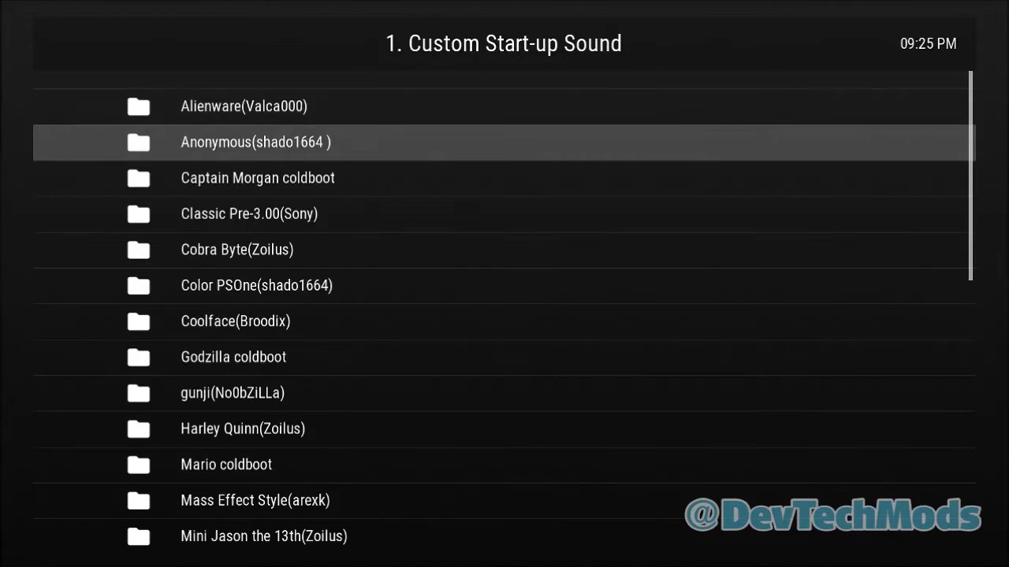
{"action": "key", "text": "Down"}
{"action": "key", "text": "Down"}
{"action": "key", "text": "Down"}
{"action": "key", "text": "Up"}
{"action": "key", "text": "Up"}
{"action": "key", "text": "Down"}
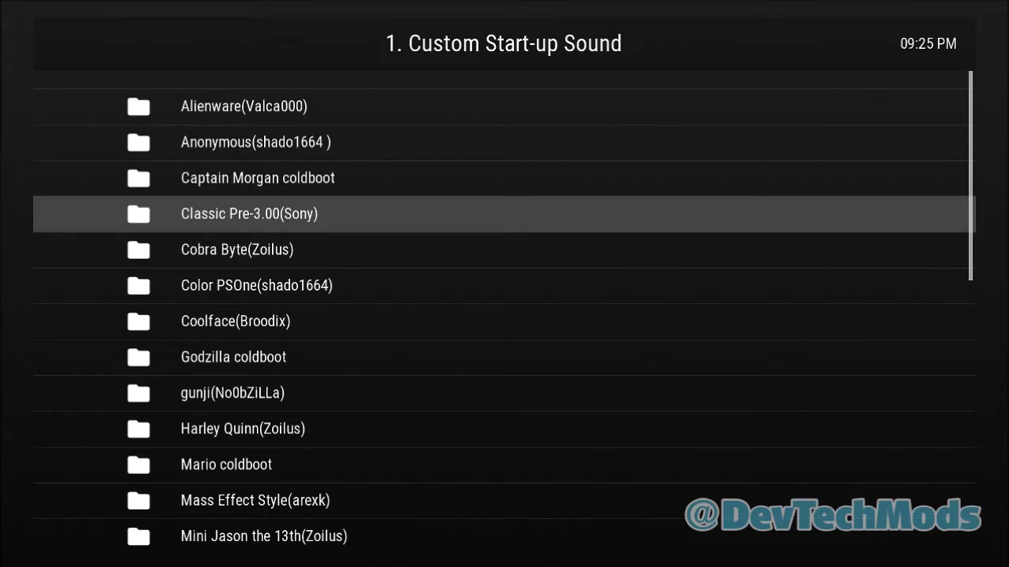
{"action": "key", "text": "Up"}
{"action": "key", "text": "Down"}
{"action": "key", "text": "Down"}
{"action": "key", "text": "Return"}
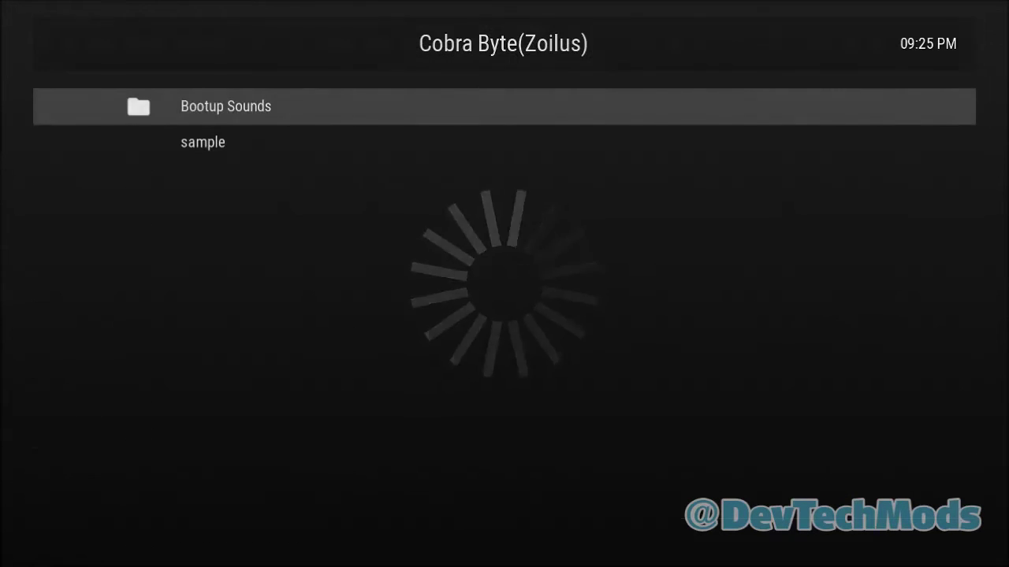
{"action": "key", "text": "BackSpace"}
Scroll the sound packs to Pac Man n' Retro (Zoilus), past Harley Quinn and Original(Sony).
{"action": "key", "text": "Down"}
{"action": "key", "text": "Down"}
{"action": "key", "text": "Down"}
{"action": "key", "text": "Down"}
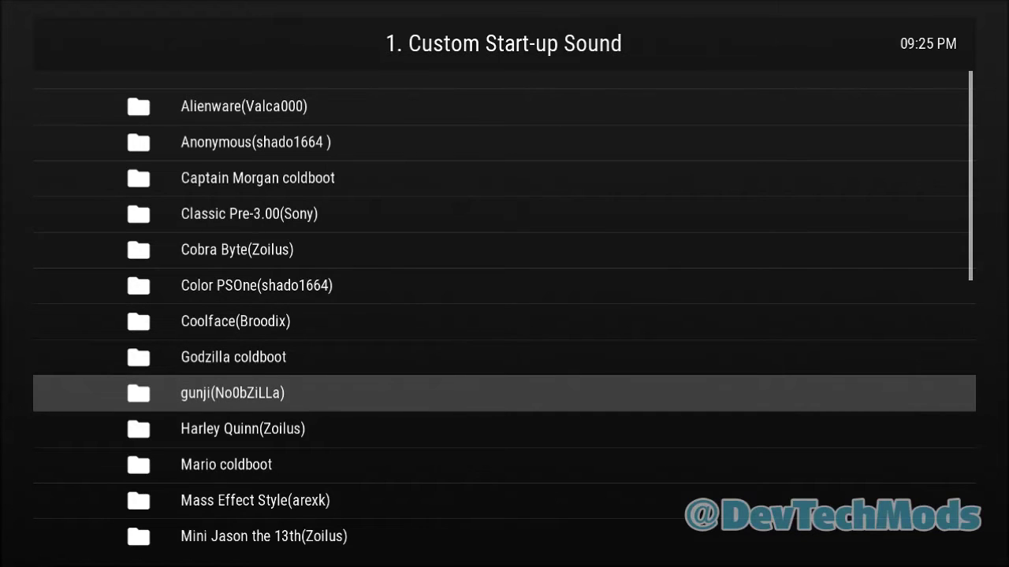
{"action": "key", "text": "Down"}
{"action": "key", "text": "Down"}
{"action": "key", "text": "Down"}
{"action": "key", "text": "Down"}
{"action": "key", "text": "Down"}
{"action": "key", "text": "Down"}
{"action": "key", "text": "Down"}
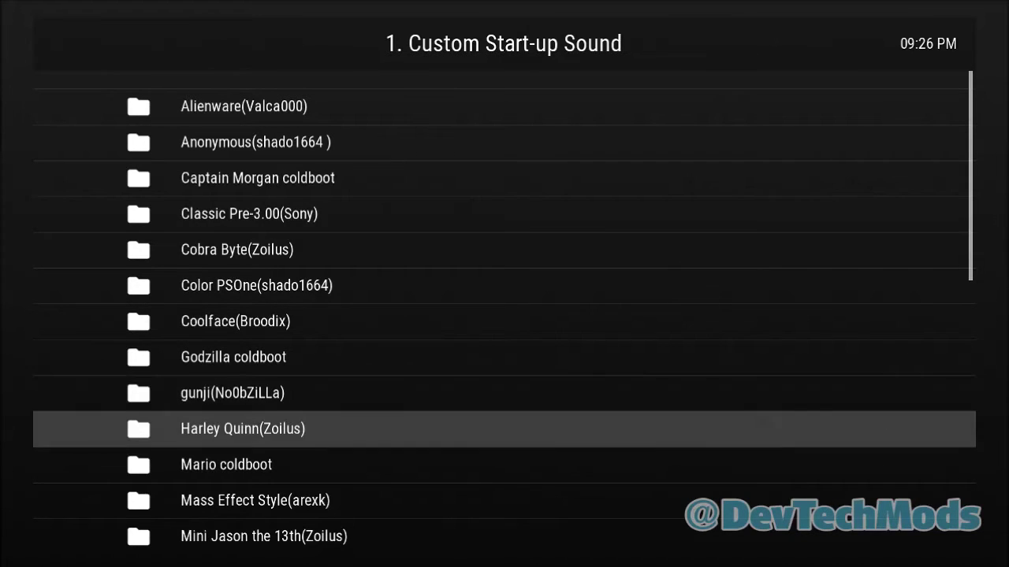
{"action": "key", "text": "Down"}
{"action": "key", "text": "Down"}
{"action": "key", "text": "Up"}
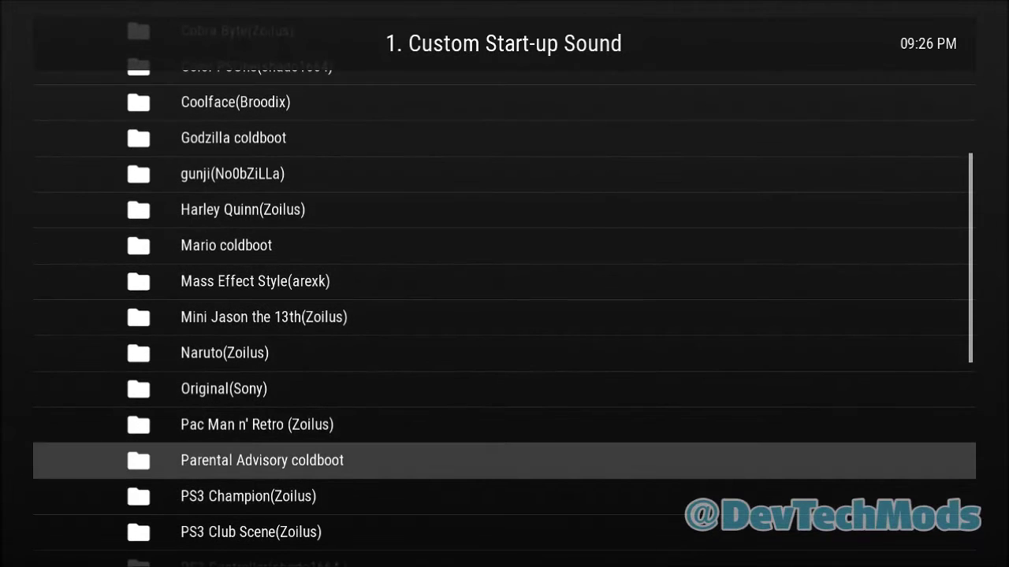
{"action": "key", "text": "Up"}
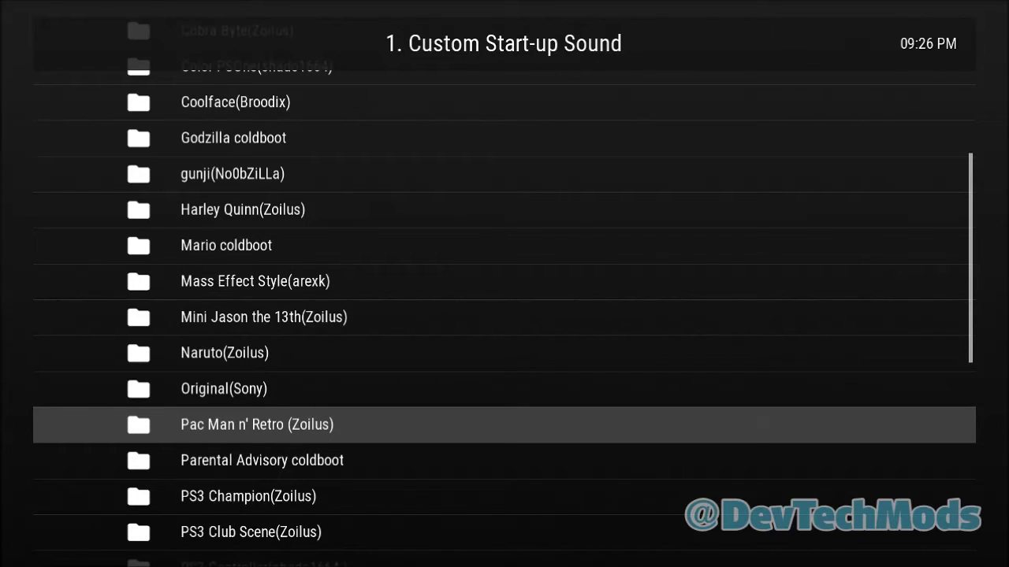
{"action": "key", "text": "Up"}
{"action": "key", "text": "Up"}
{"action": "key", "text": "Up"}
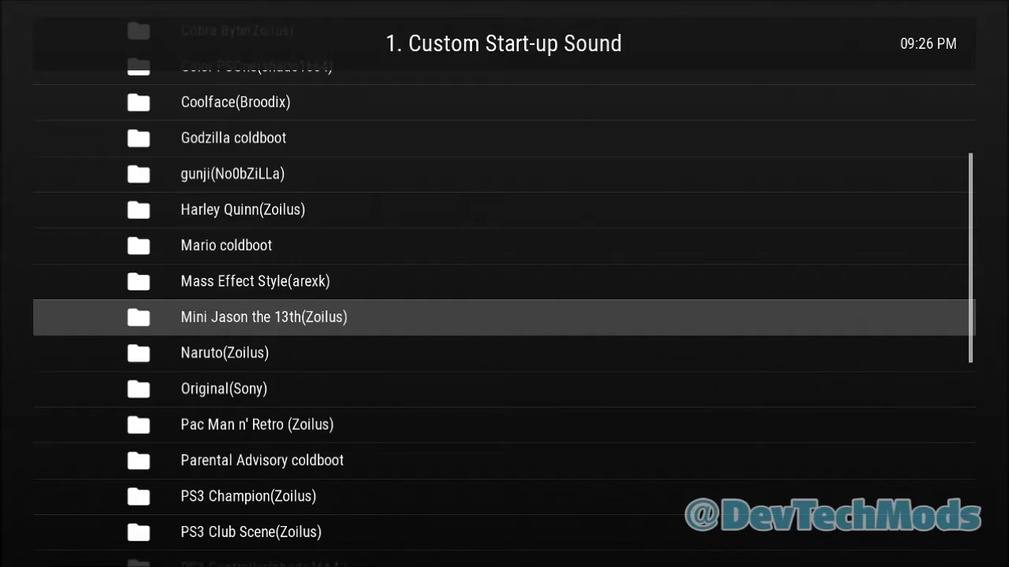
{"action": "key", "text": "Up"}
{"action": "key", "text": "Up"}
{"action": "key", "text": "Up"}
{"action": "key", "text": "Up"}
{"action": "key", "text": "Up"}
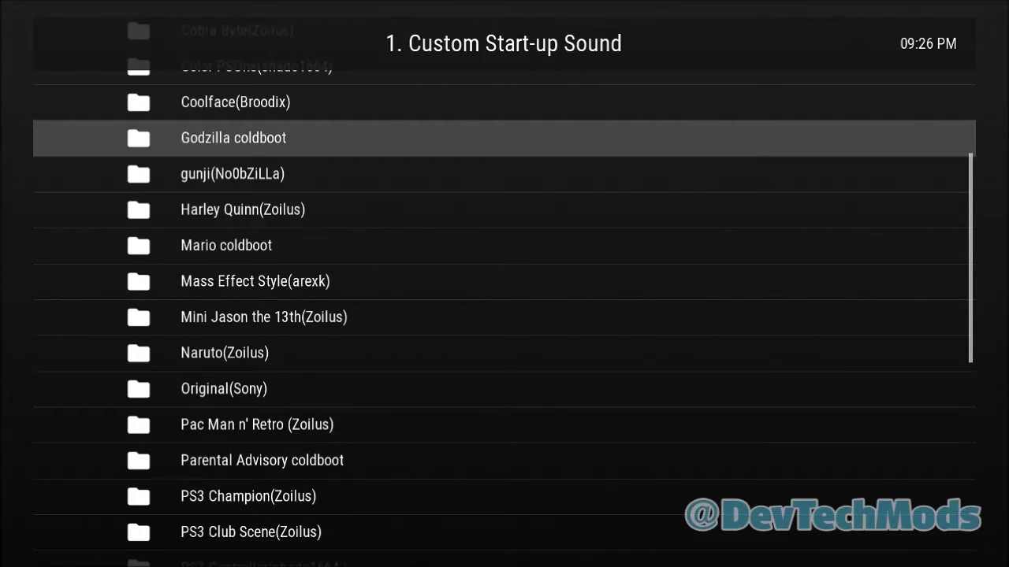
{"action": "key", "text": "Down"}
{"action": "key", "text": "Down"}
{"action": "key", "text": "Down"}
{"action": "key", "text": "Down"}
{"action": "key", "text": "Down"}
{"action": "key", "text": "Down"}
{"action": "key", "text": "Down"}
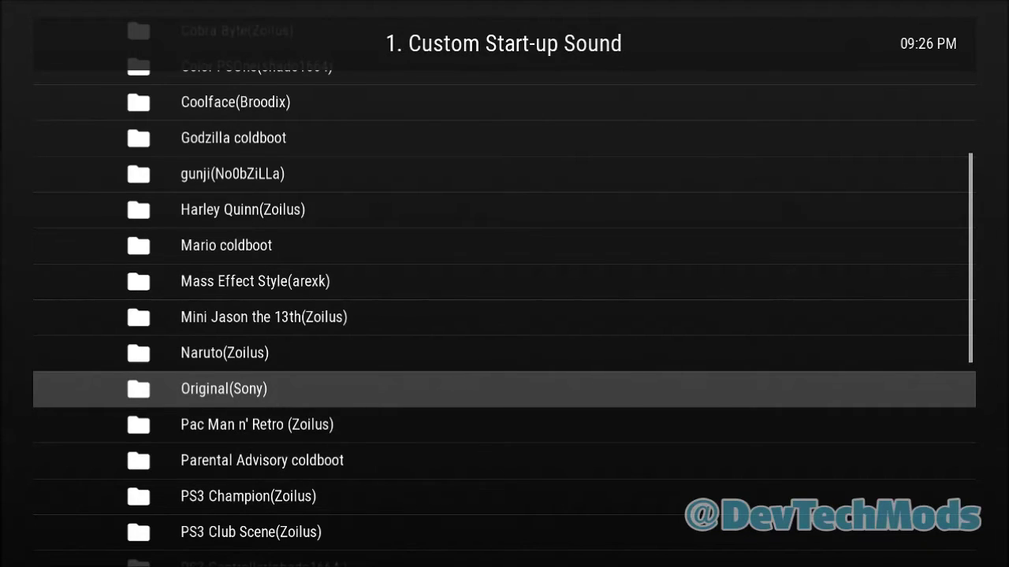
{"action": "key", "text": "Down"}
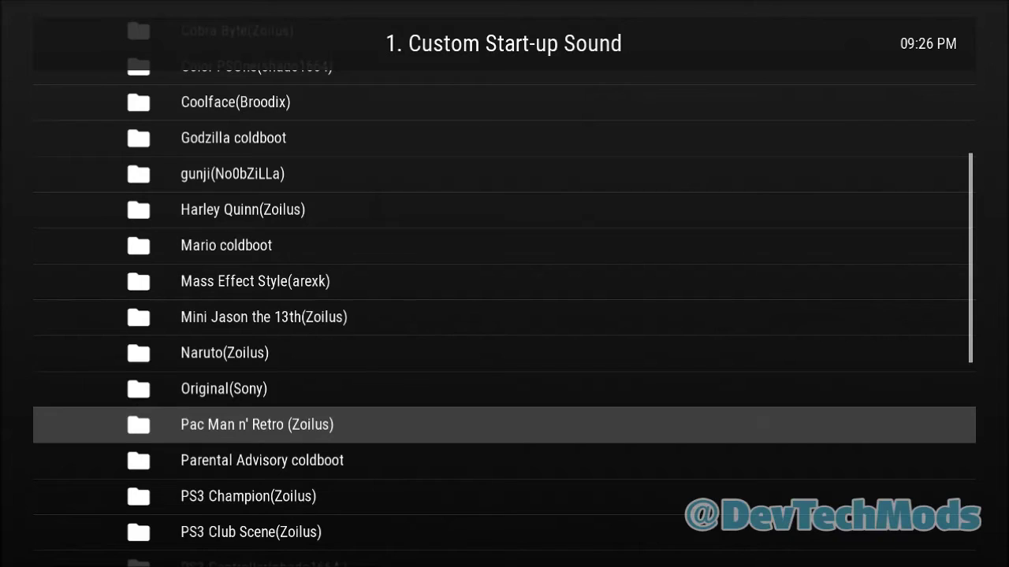
Back out to the Showtime Home screen and bring up the page menu to exit.
{"action": "key", "text": "BackSpace"}
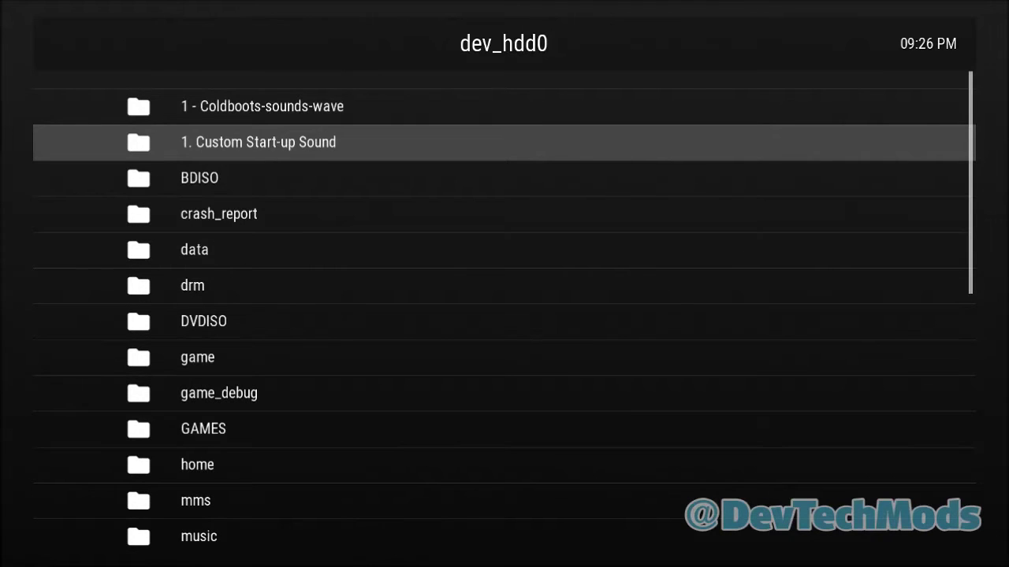
{"action": "key", "text": "BackSpace"}
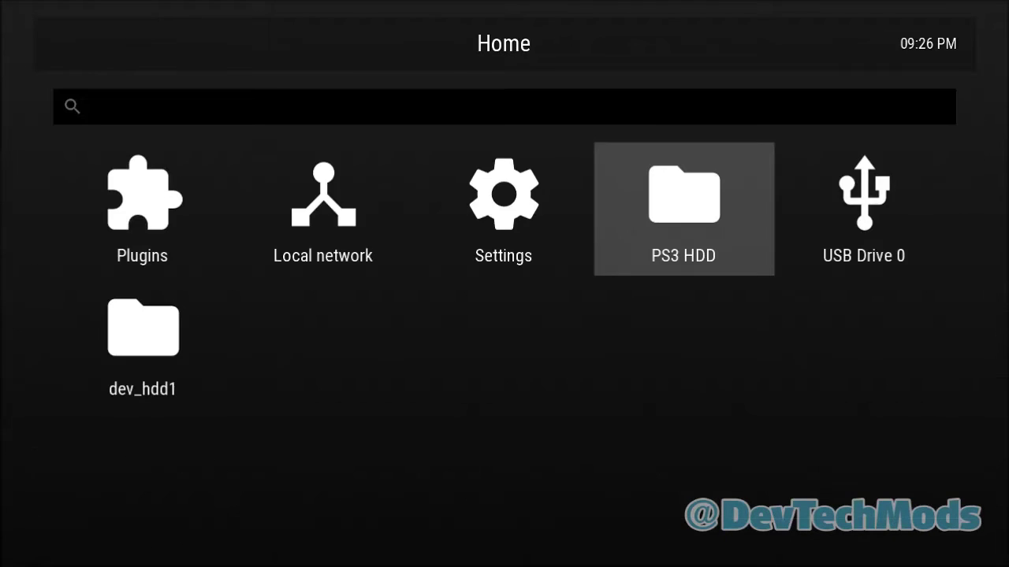
{"action": "key", "text": "Menu"}
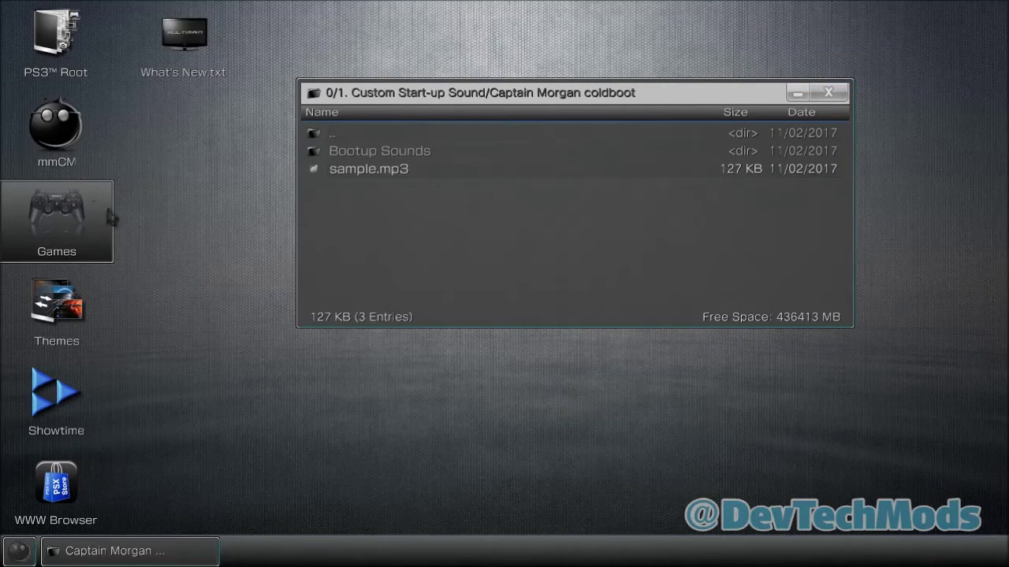
Launch multiMAN from Games and go to Settings' Write Access to /dev_flash option.
{"action": "left_click", "coordinate": [69, 218]}
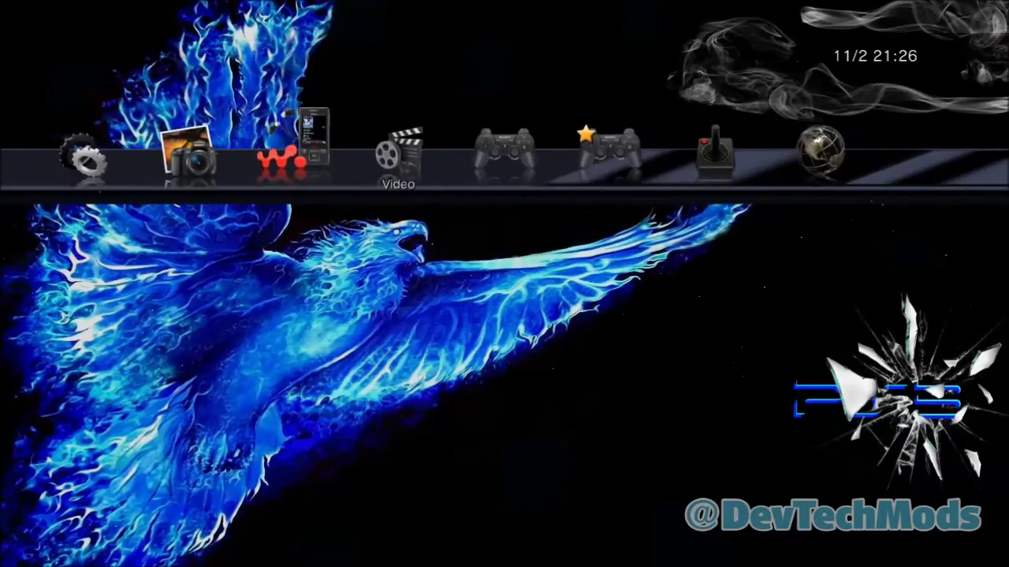
{"action": "key", "text": "Left"}
{"action": "key", "text": "Left"}
{"action": "key", "text": "Left"}
{"action": "key", "text": "Left"}
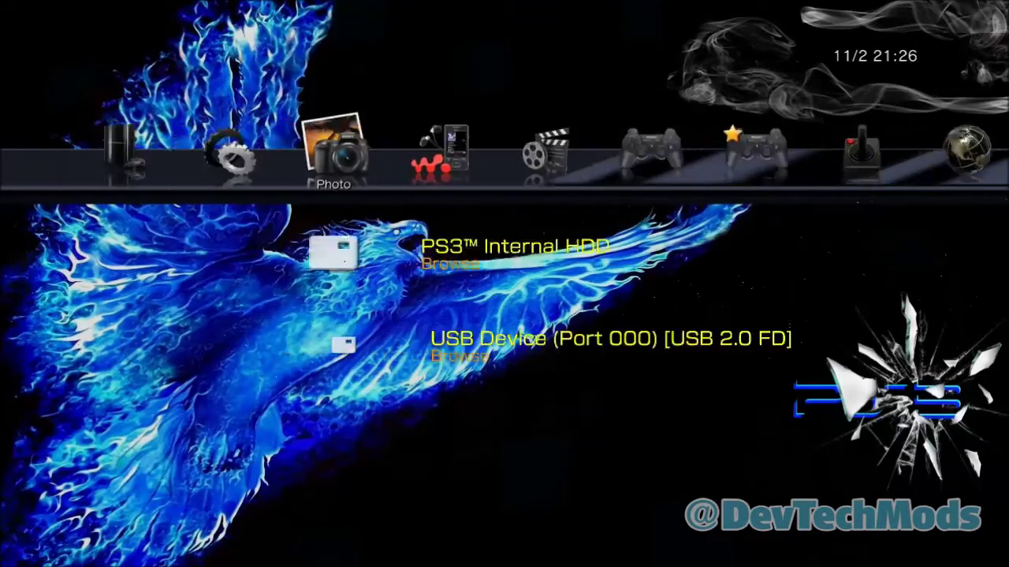
{"action": "key", "text": "Right"}
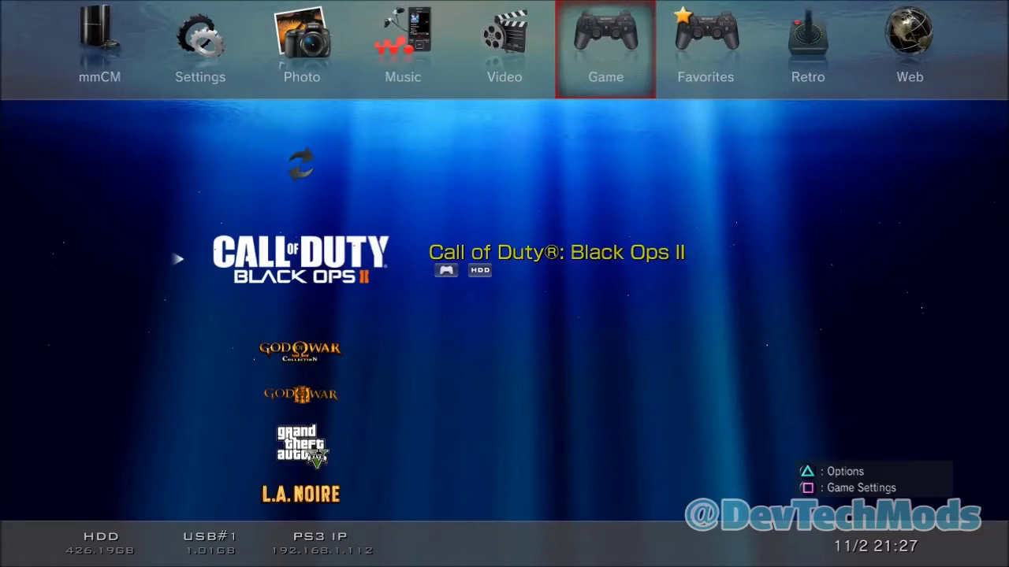
{"action": "key", "text": "Left"}
{"action": "key", "text": "Left"}
{"action": "key", "text": "Left"}
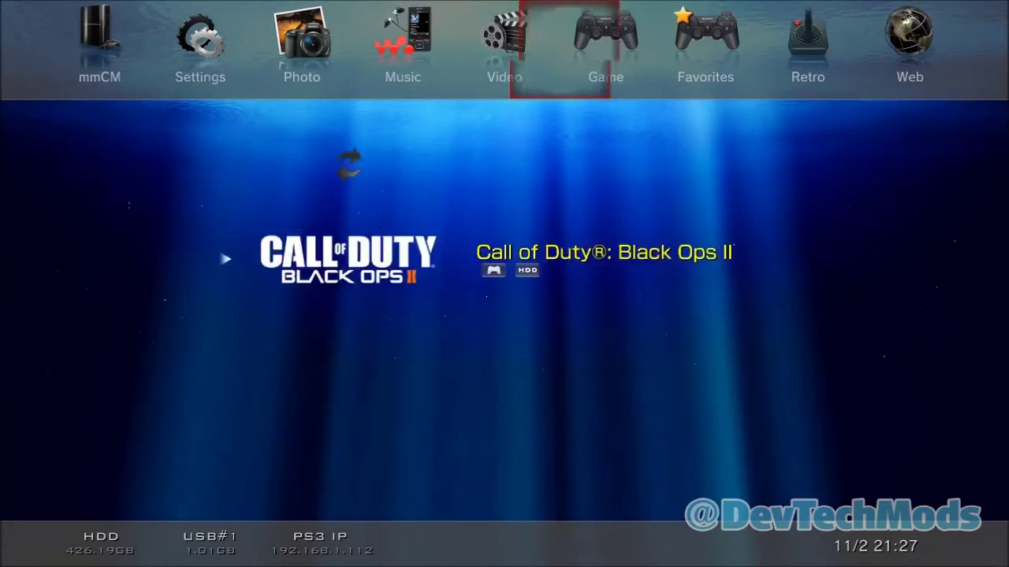
{"action": "key", "text": "Left"}
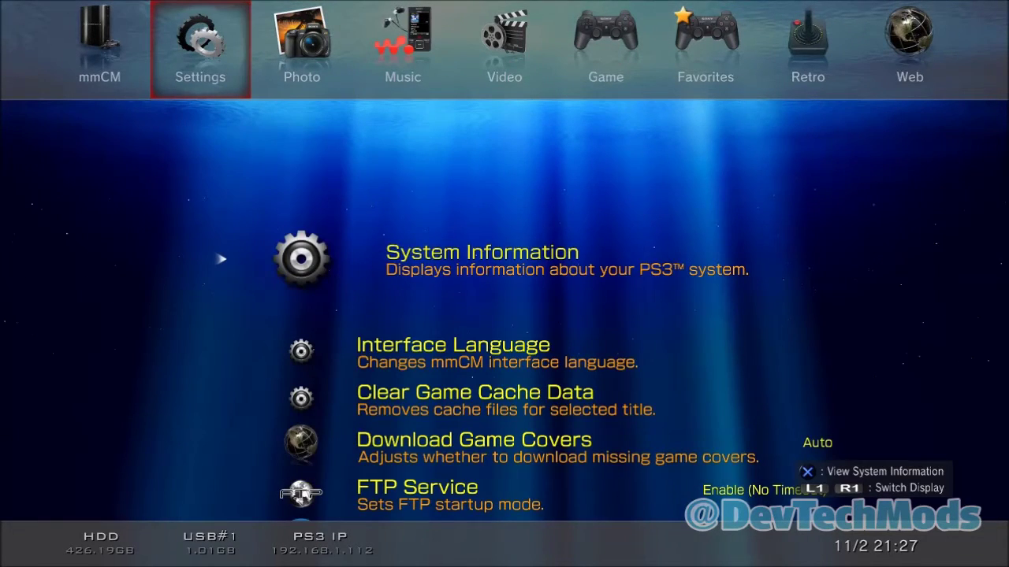
{"action": "key", "text": "Up"}
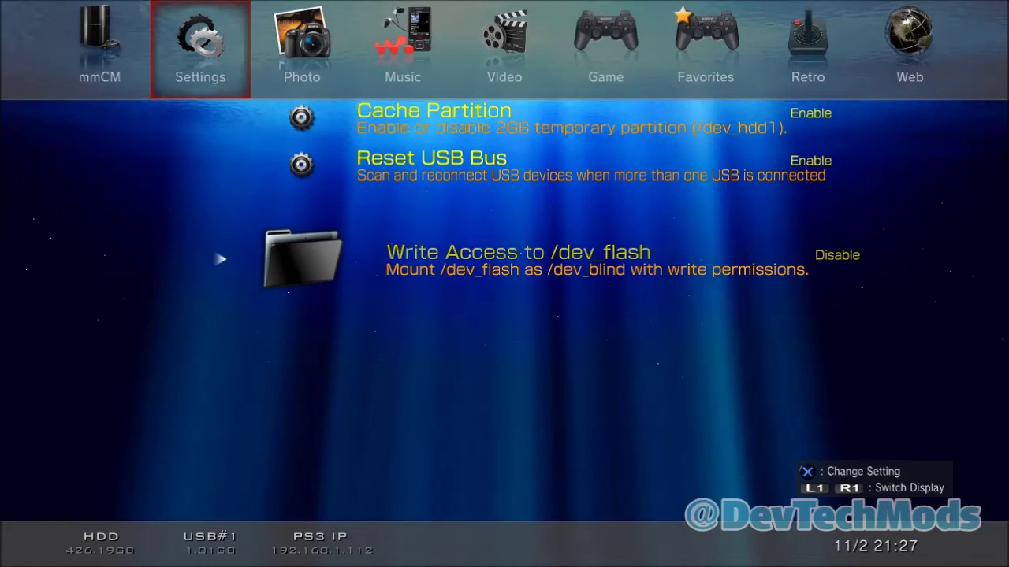
Set Write Access to /dev_flash to Enable.
{"action": "key", "text": "Return"}
{"action": "key", "text": "Down"}
{"action": "key", "text": "Return"}
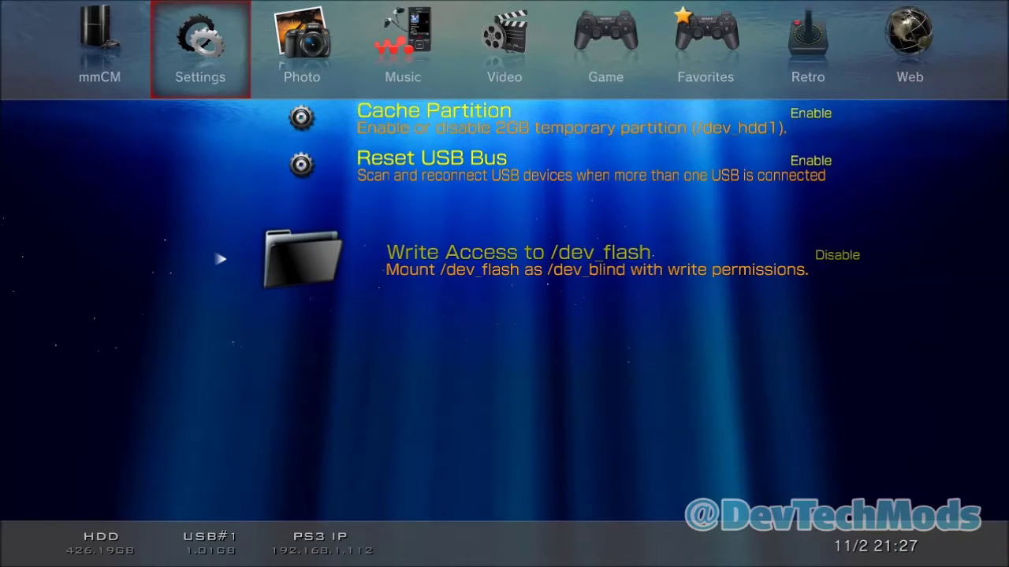
Go from the settings list to the mmCM column's File Manager / mmOS desktop.
{"action": "key", "text": "Up"}
{"action": "key", "text": "Up"}
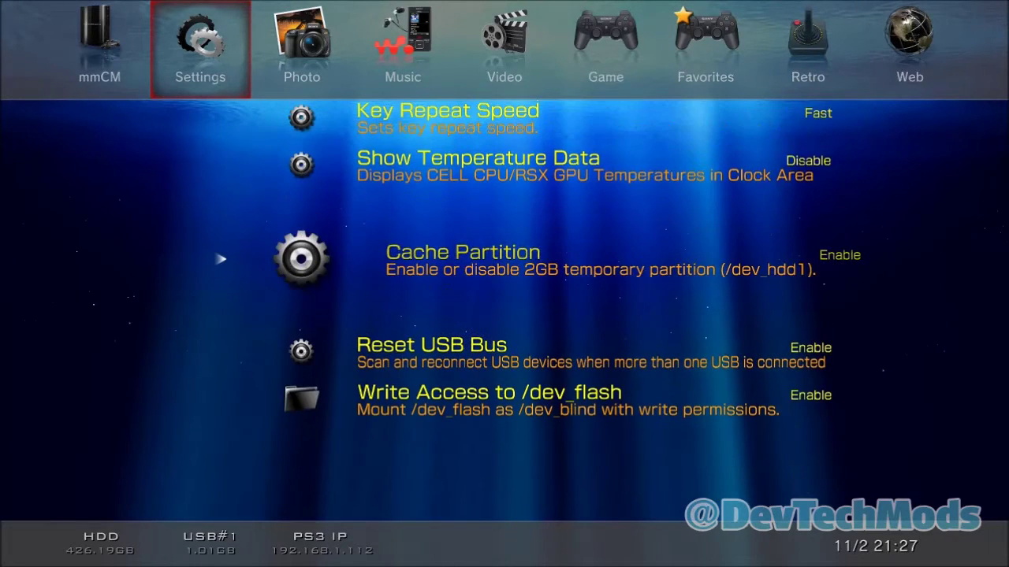
{"action": "key", "text": "Up"}
{"action": "key", "text": "Down"}
{"action": "key", "text": "Down"}
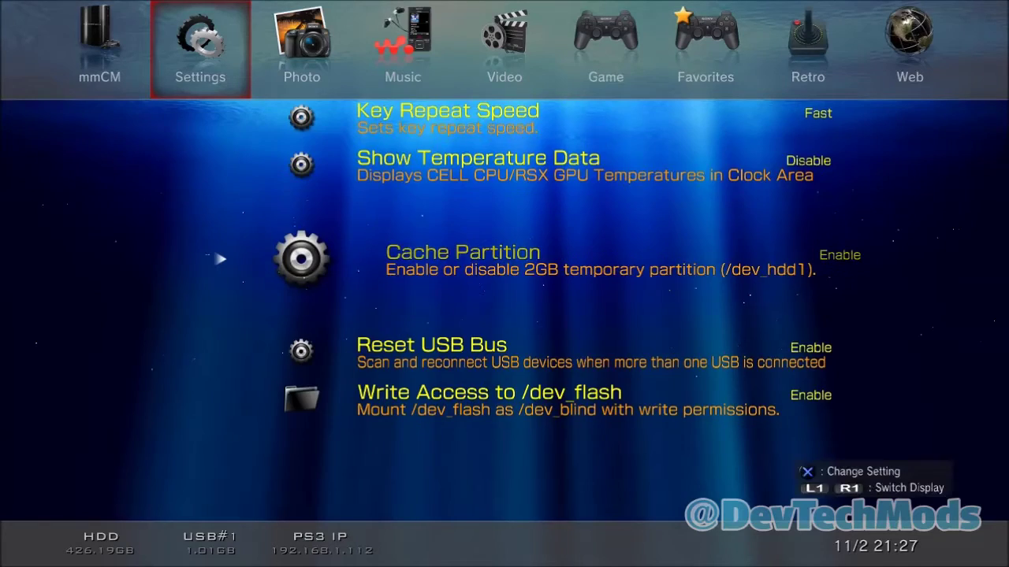
{"action": "key", "text": "Down"}
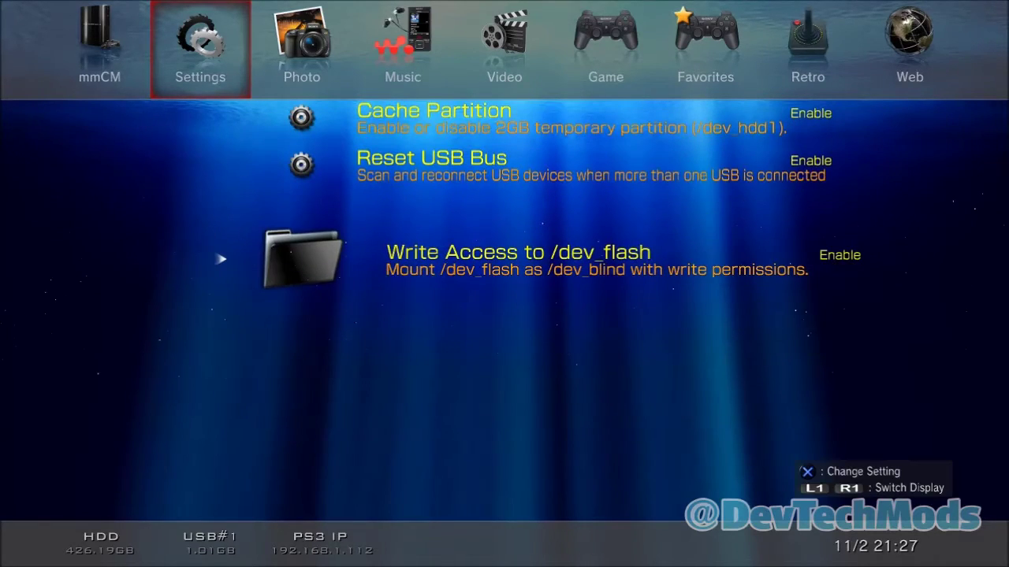
{"action": "key", "text": "Left"}
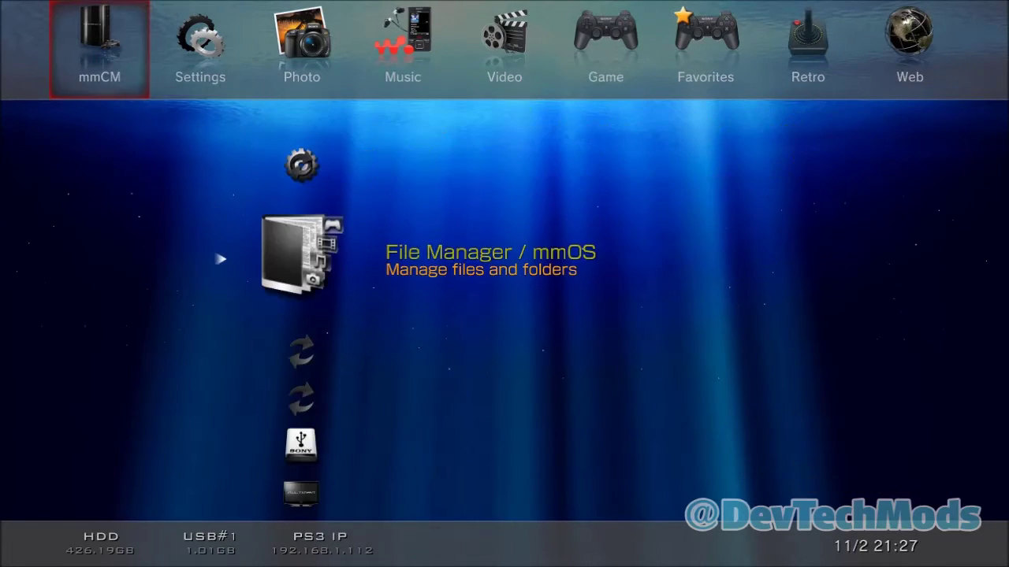
{"action": "key", "text": "Return"}
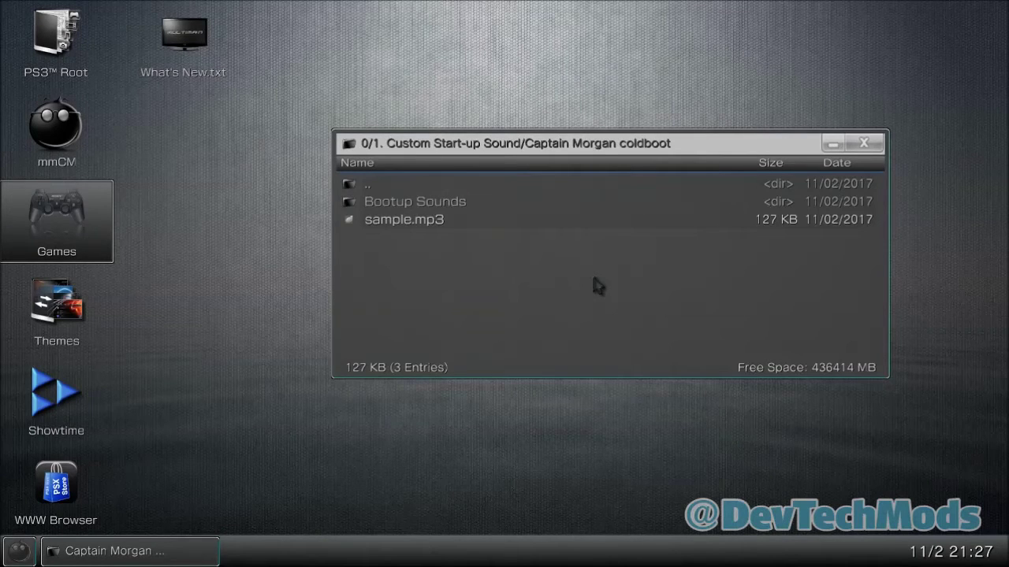
Go from the root into /dev_hdd0/1. Custom Start-up Sound and scroll through its sound packs.
{"action": "key", "text": "BackSpace"}
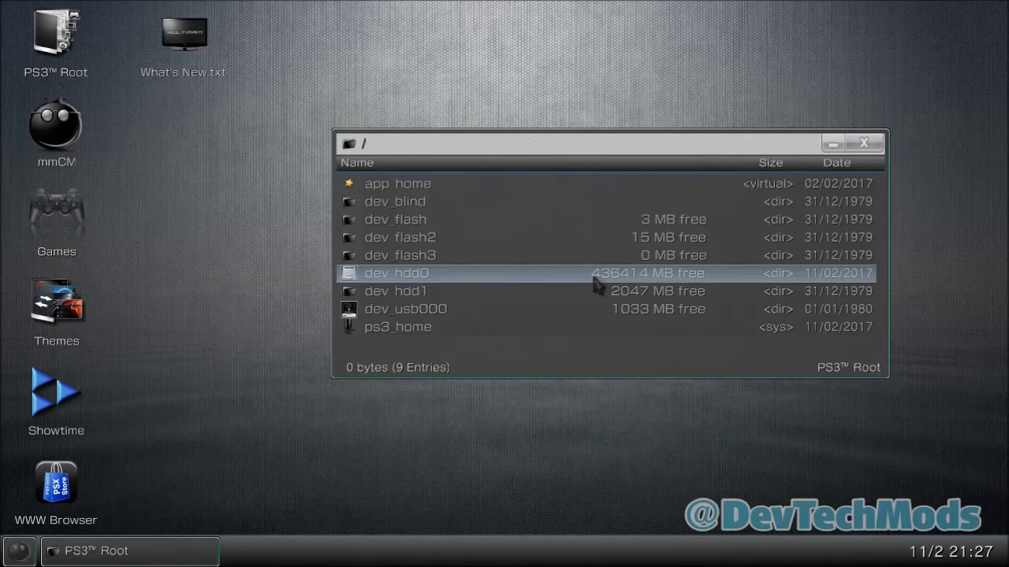
{"action": "double_click", "coordinate": [542, 278]}
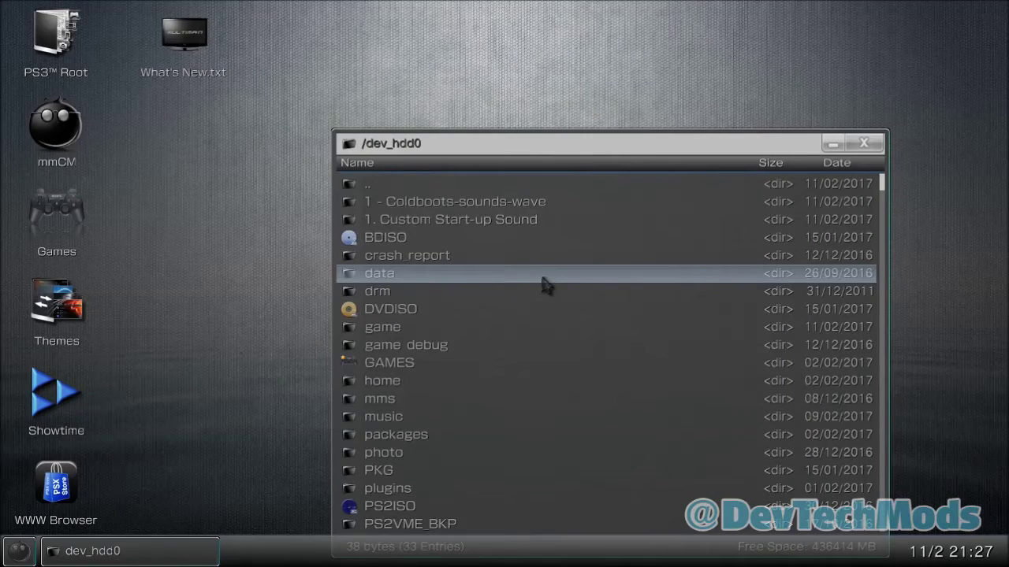
{"action": "double_click", "coordinate": [508, 220]}
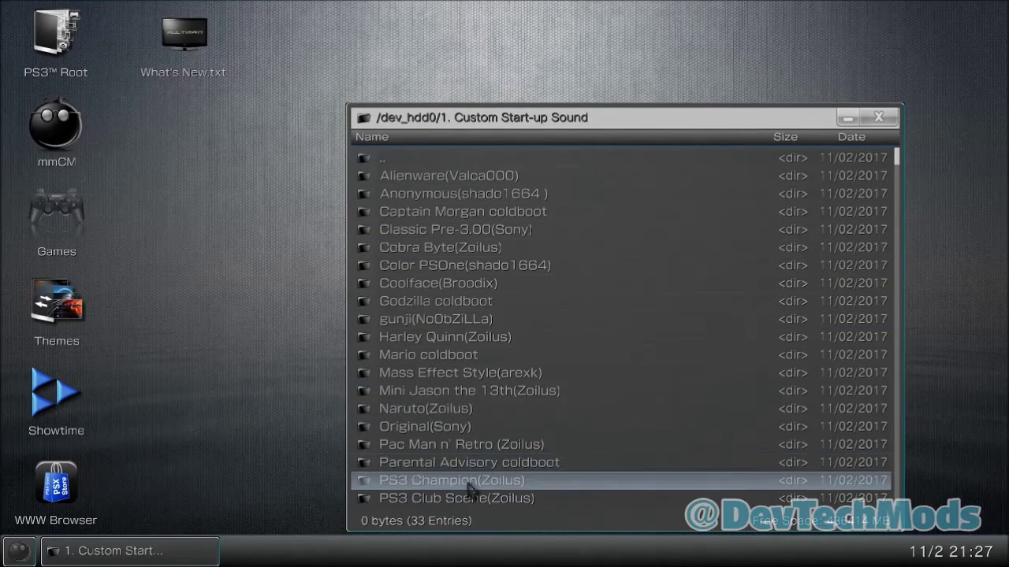
{"action": "scroll", "coordinate": [483, 446], "scroll_direction": "down", "scroll_amount": 4}
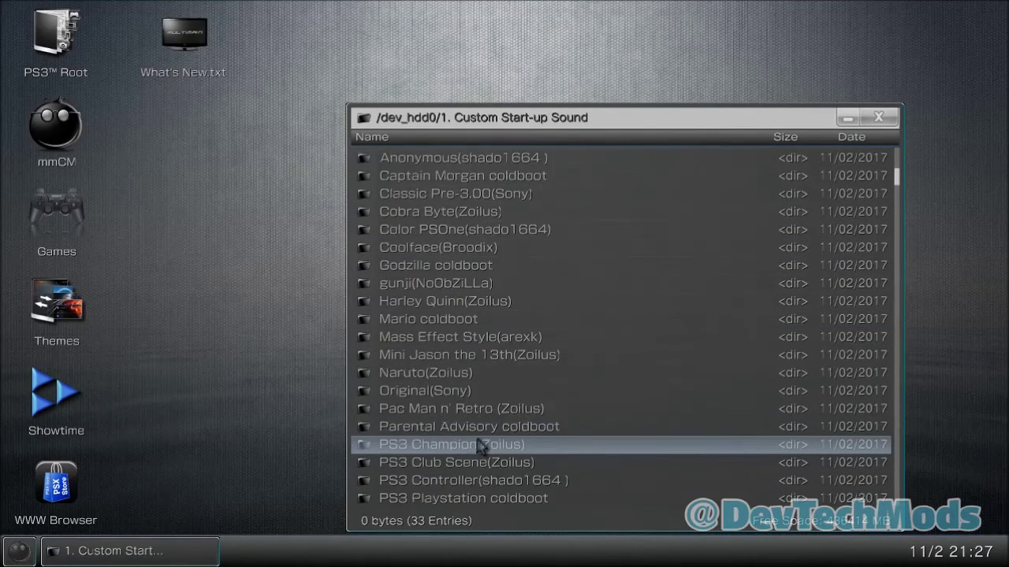
{"action": "scroll", "coordinate": [483, 446], "scroll_direction": "up", "scroll_amount": 2}
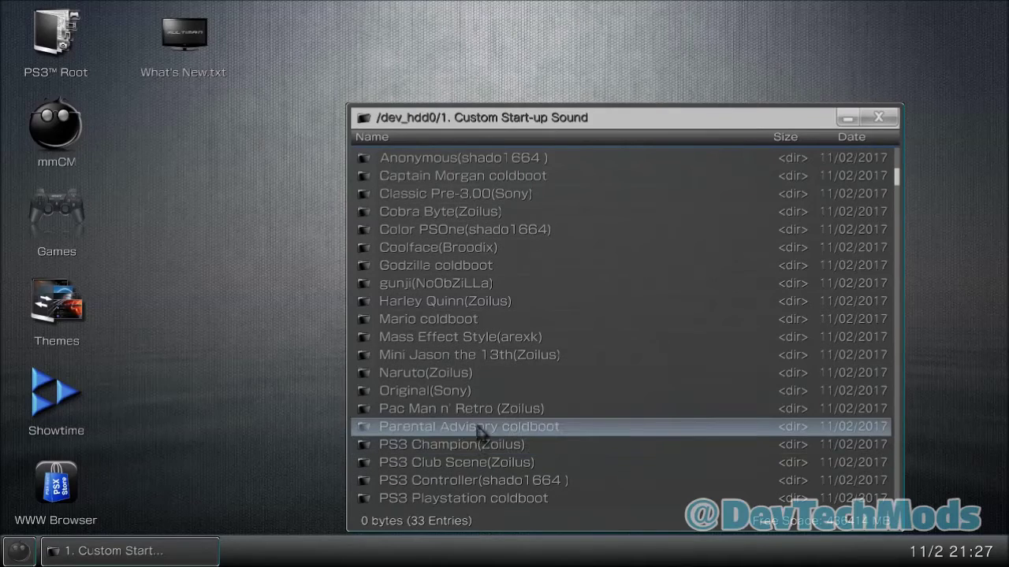
Copy coldboot_multi.ac3 and coldboot_stereo.ac3 from Pac Man n' Retro's Bootup Sounds, then go back up two folders.
{"action": "double_click", "coordinate": [477, 409]}
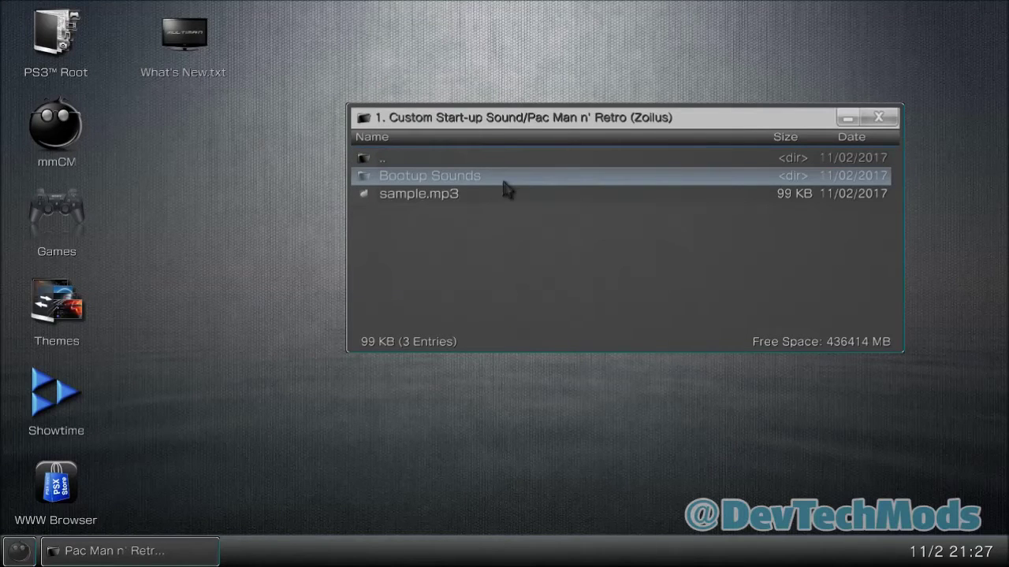
{"action": "double_click", "coordinate": [505, 189]}
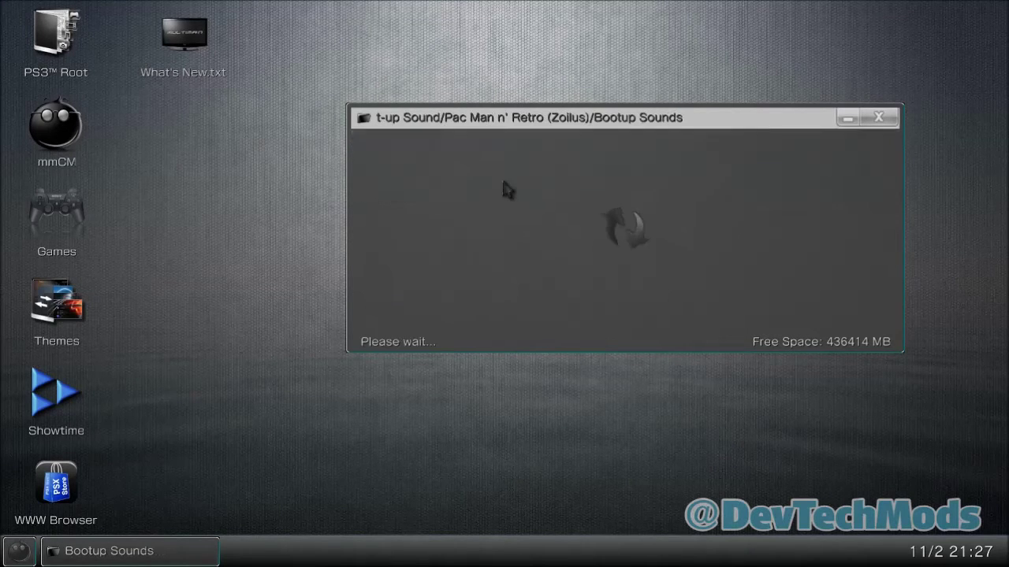
{"action": "left_click", "coordinate": [502, 181]}
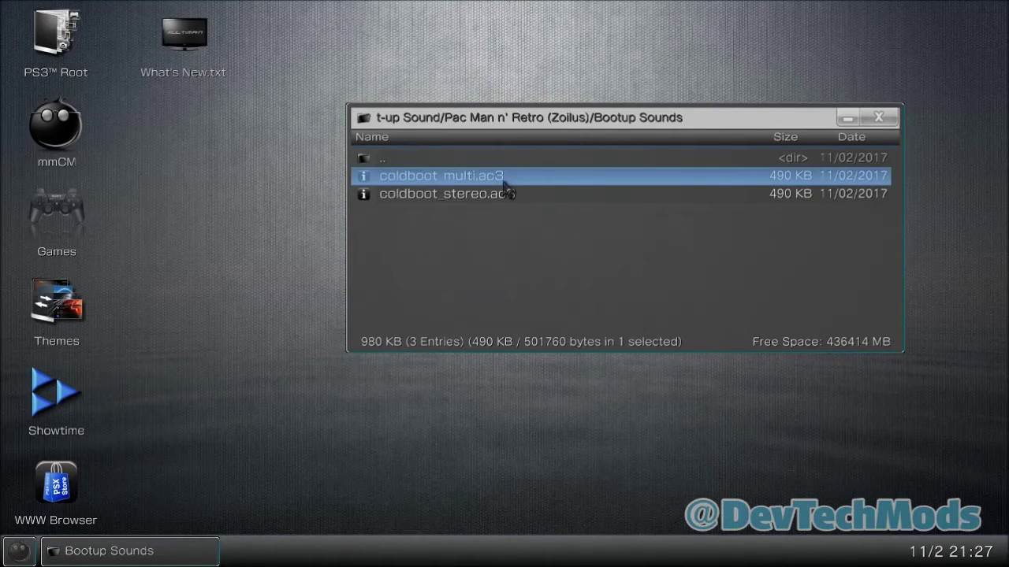
{"action": "left_click", "coordinate": [505, 195]}
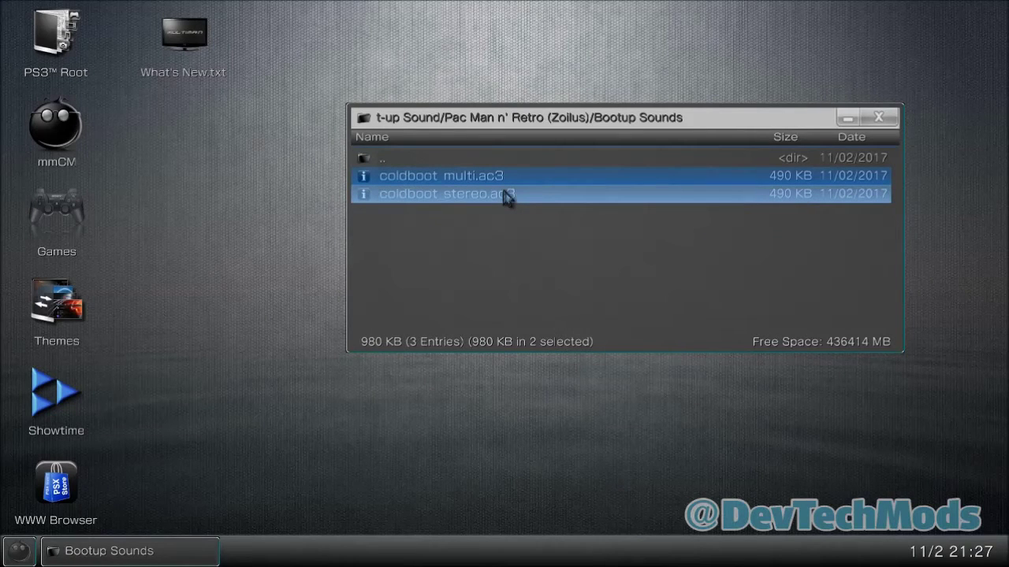
{"action": "right_click", "coordinate": [505, 195]}
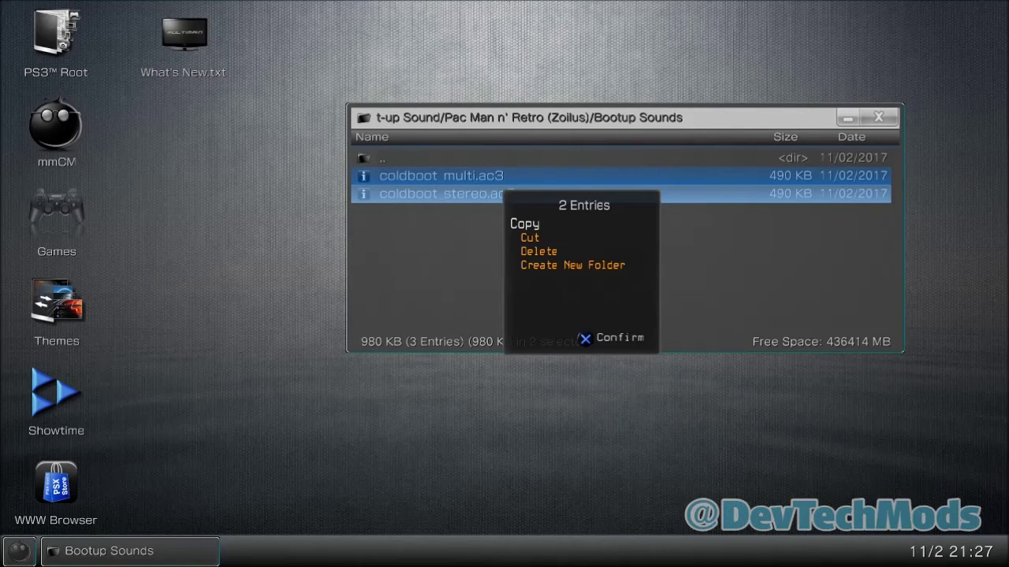
{"action": "key", "text": "Return"}
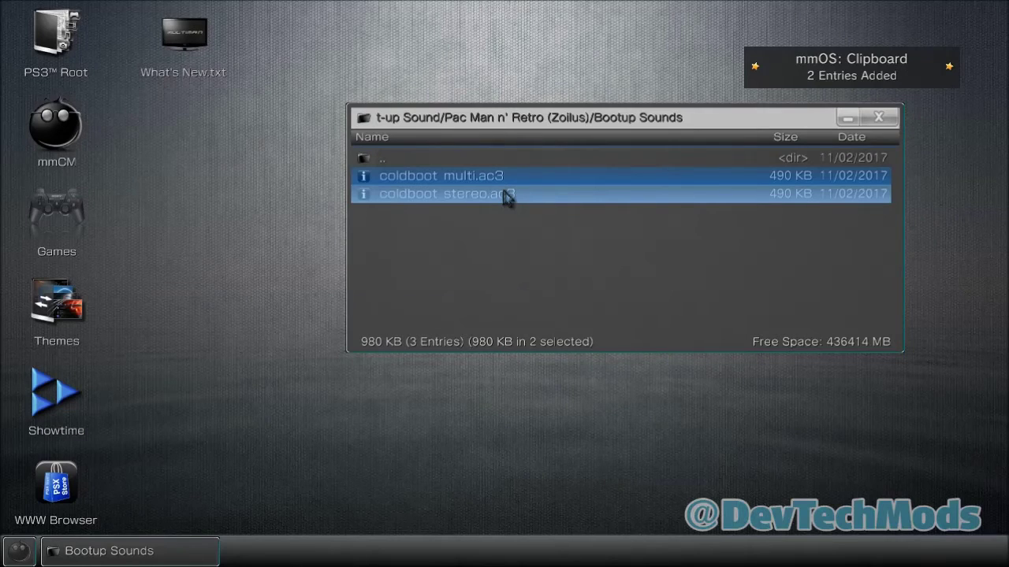
{"action": "key", "text": "BackSpace"}
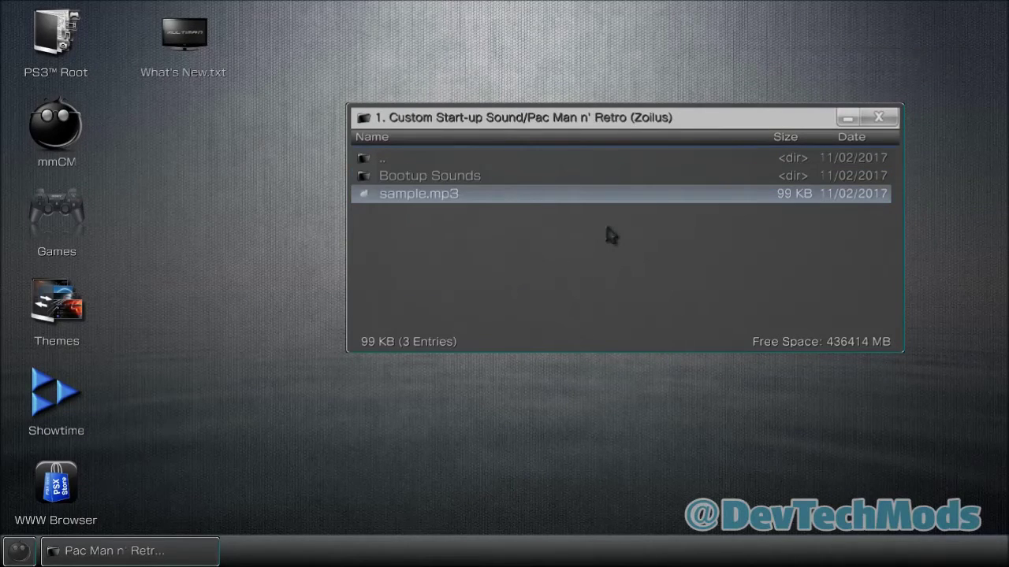
{"action": "key", "text": "BackSpace"}
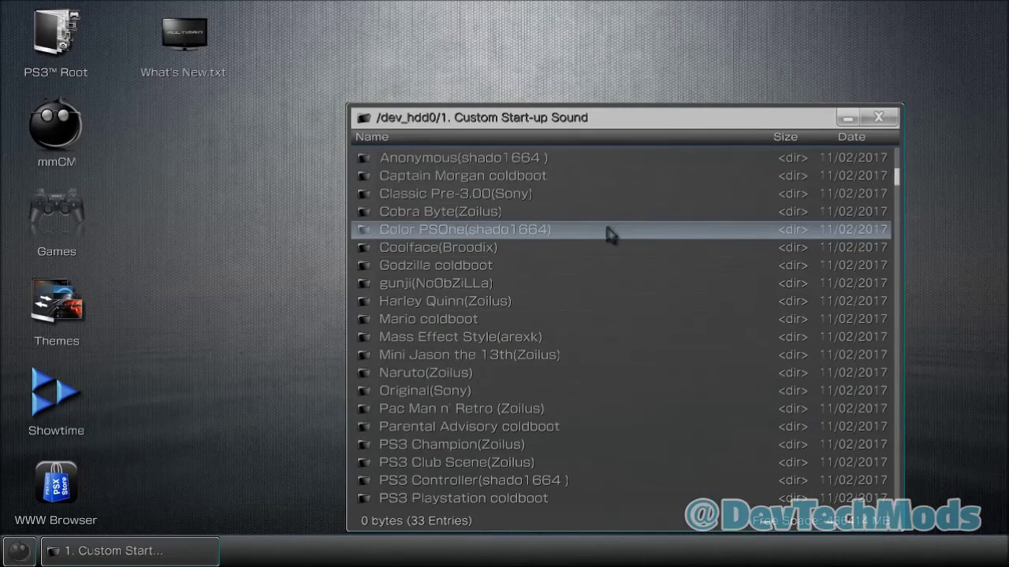
Go up to the PS3 root listing and browse into dev_blind, then vsh, then resource.
{"action": "key", "text": "BackSpace"}
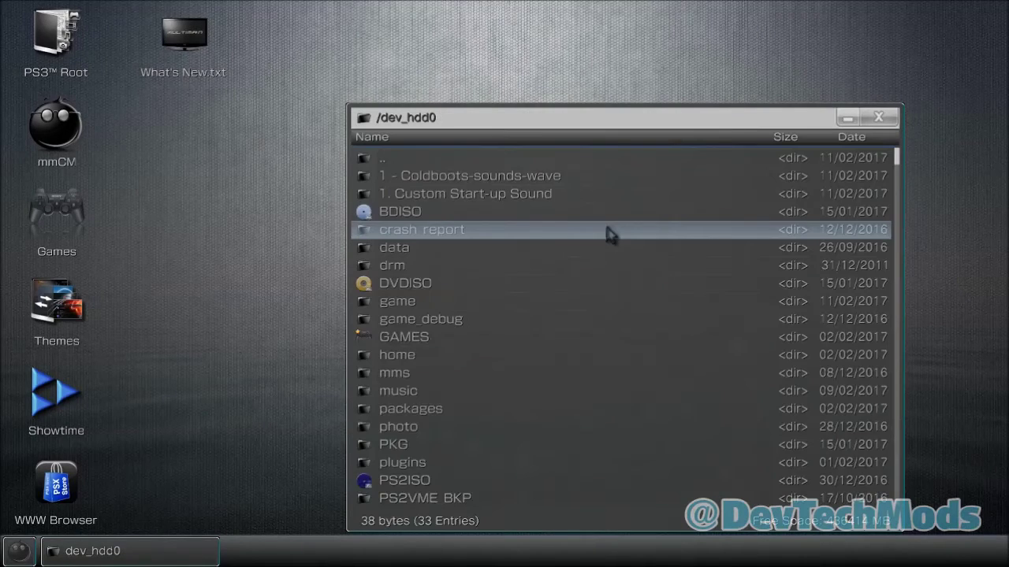
{"action": "key", "text": "BackSpace"}
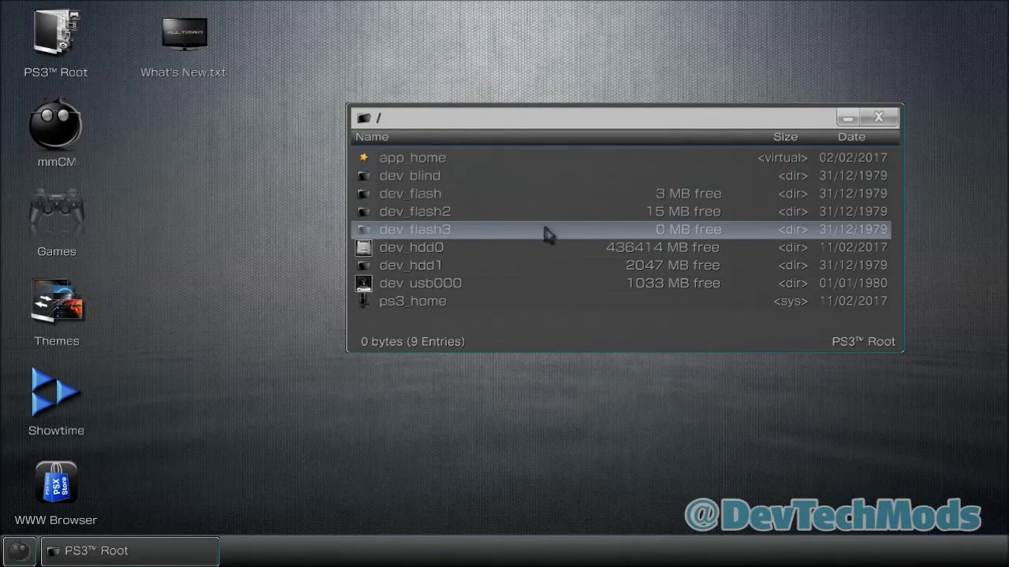
{"action": "double_click", "coordinate": [434, 185]}
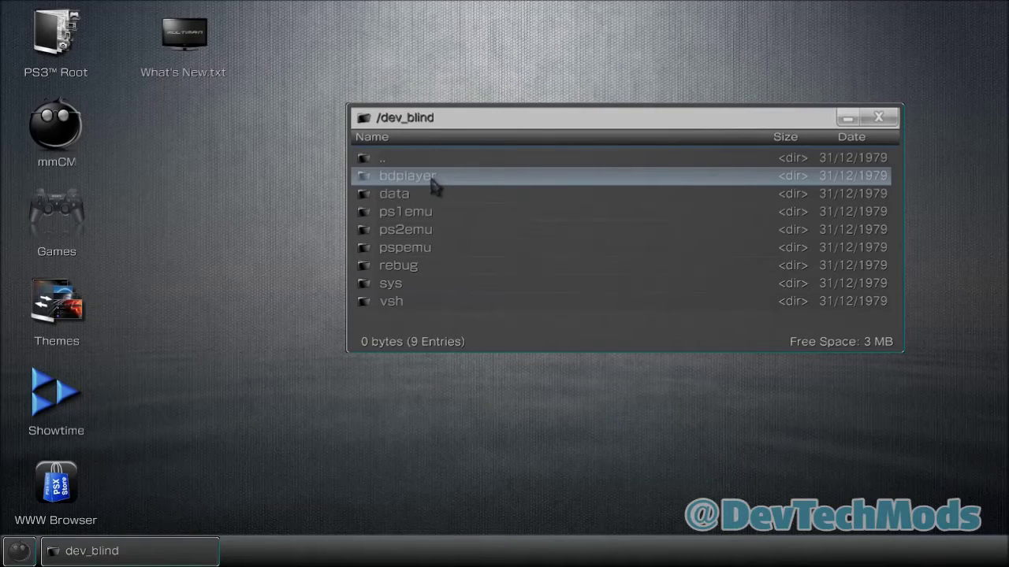
{"action": "double_click", "coordinate": [420, 303]}
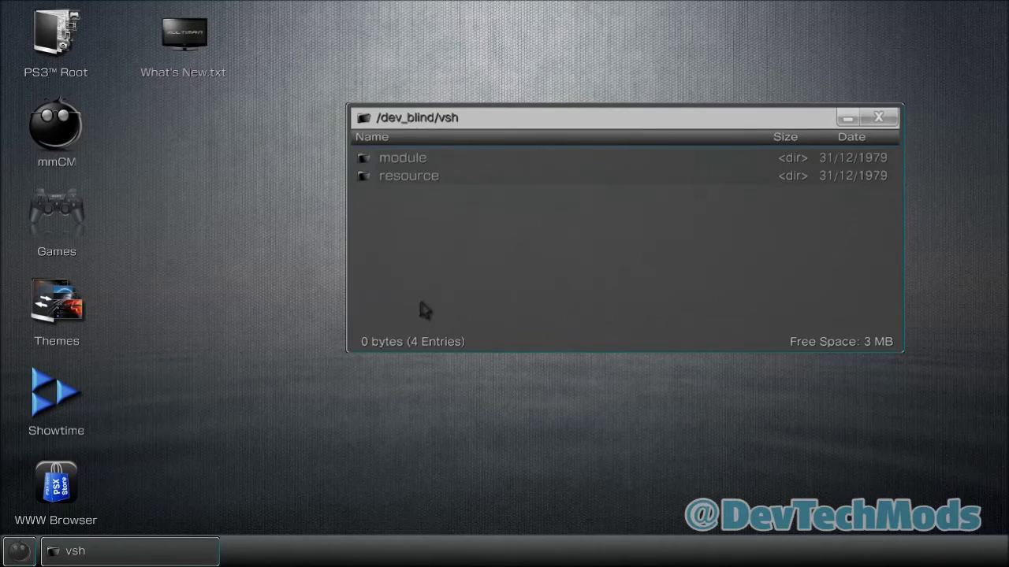
{"action": "double_click", "coordinate": [447, 178]}
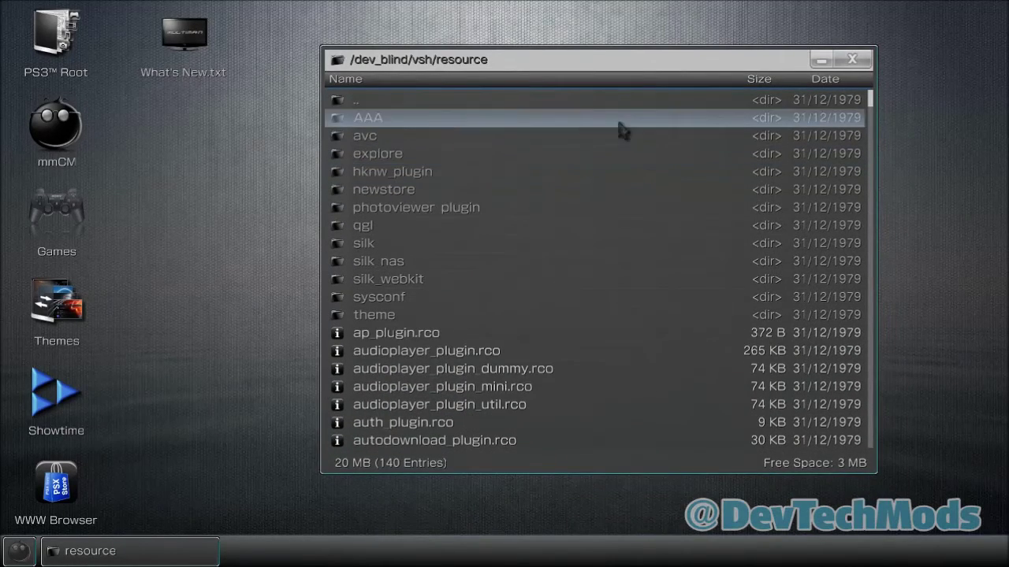
Paste the coldboot files into the resource folder, close the file manager, and select the games launcher.
{"action": "right_click", "coordinate": [572, 61]}
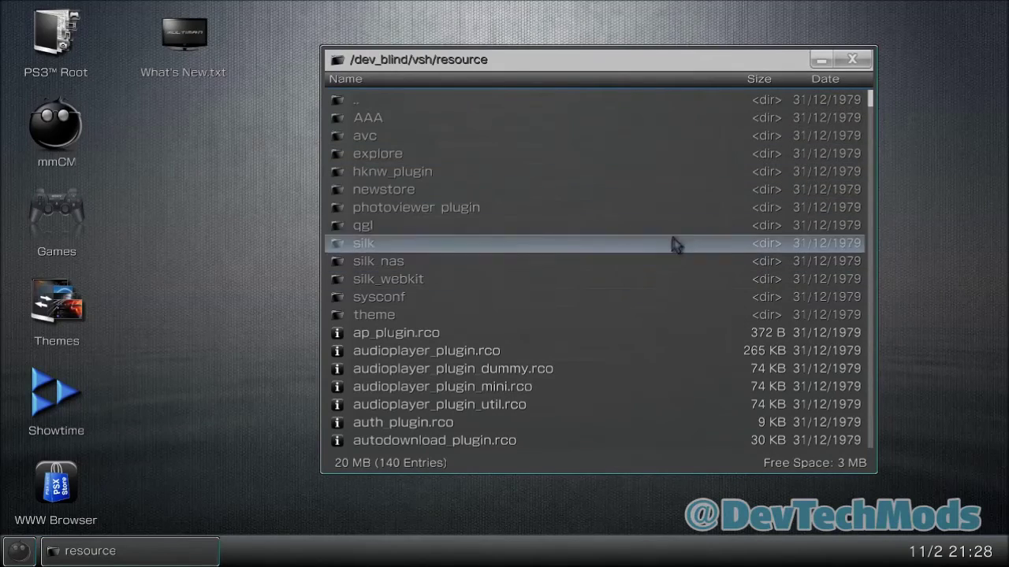
{"action": "left_click", "coordinate": [852, 61]}
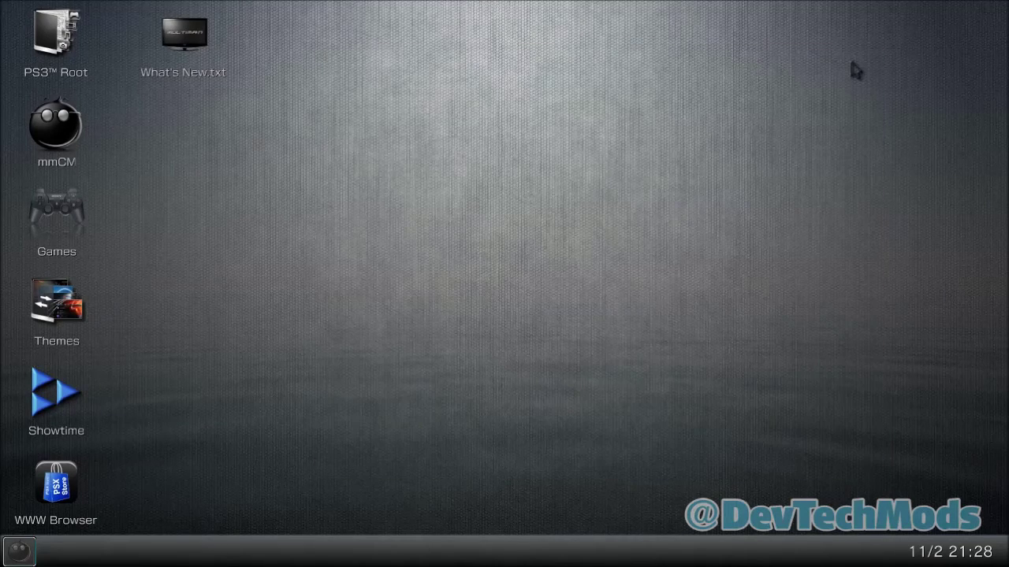
{"action": "left_click", "coordinate": [82, 246]}
In the games menu settings, set Write Access to /dev_flash to Disable.
{"action": "left_click", "coordinate": [82, 246]}
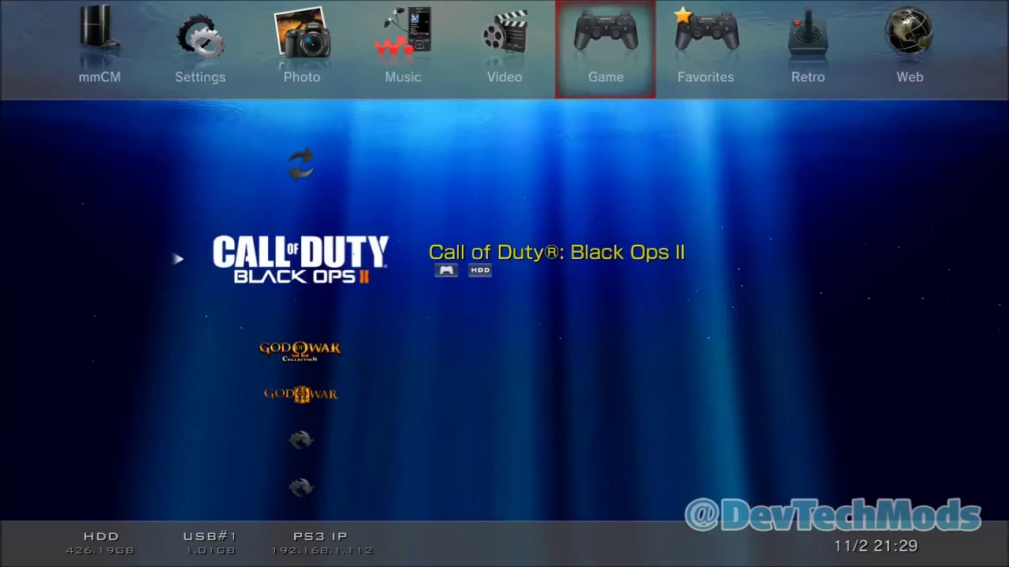
{"action": "key", "text": "Left"}
{"action": "key", "text": "Left"}
{"action": "key", "text": "Left"}
{"action": "key", "text": "Left"}
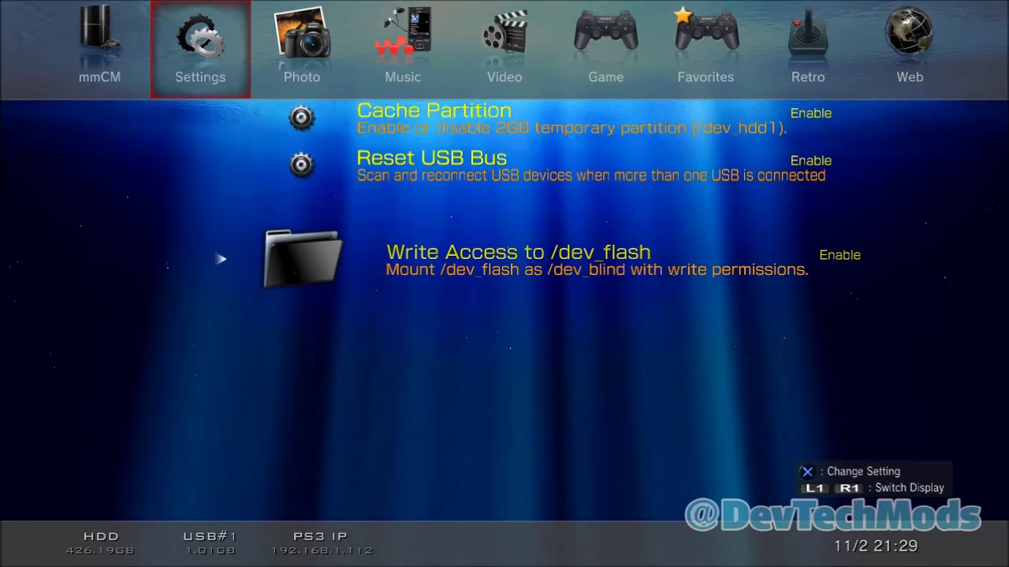
{"action": "key", "text": "Return"}
{"action": "key", "text": "Up"}
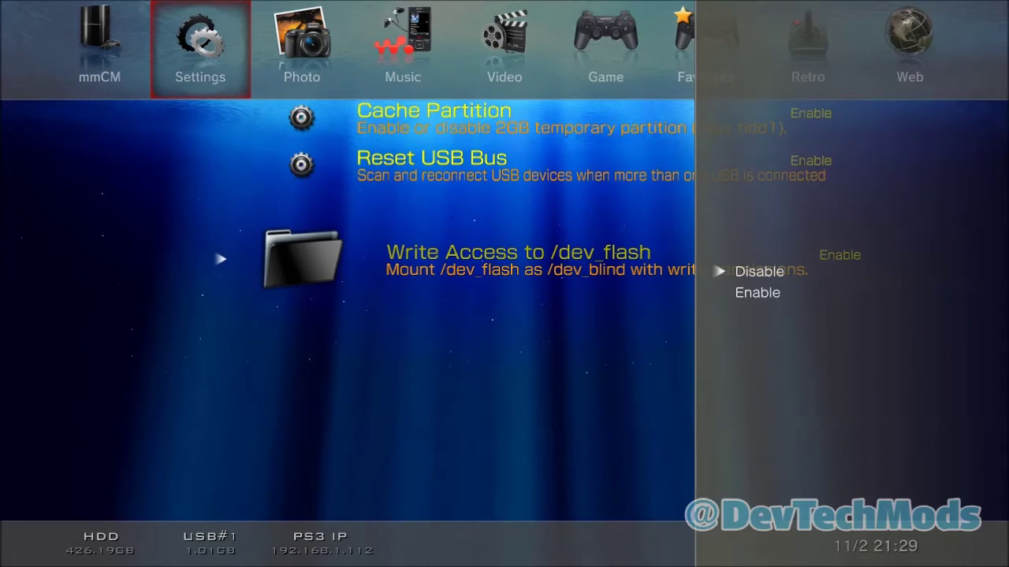
{"action": "key", "text": "Return"}
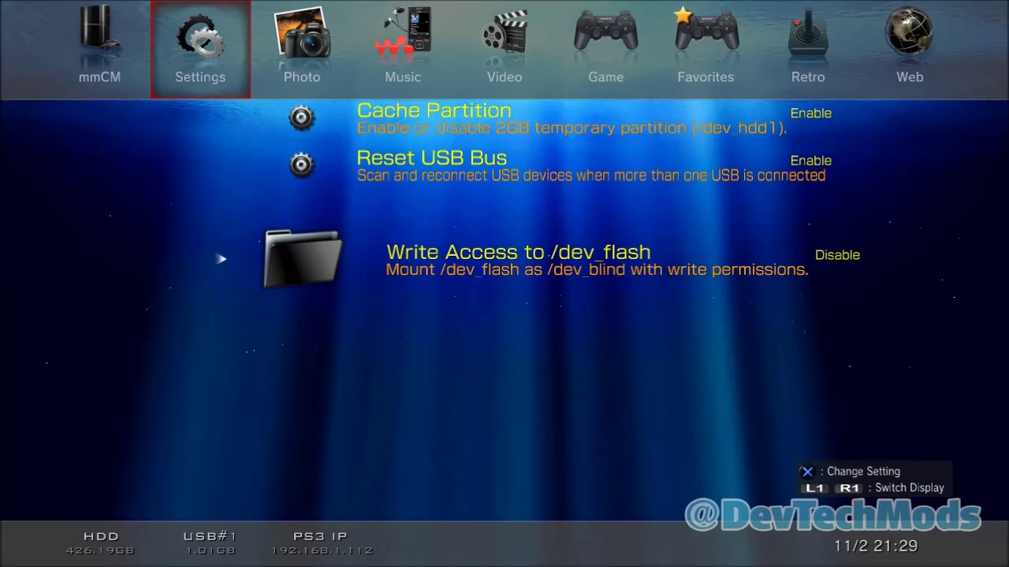
In the mmCM actions list, move down to the Restart System option.
{"action": "key", "text": "Left"}
{"action": "key", "text": "Down"}
{"action": "key", "text": "Down"}
{"action": "key", "text": "Down"}
{"action": "key", "text": "Down"}
{"action": "key", "text": "Down"}
{"action": "key", "text": "Down"}
{"action": "key", "text": "Down"}
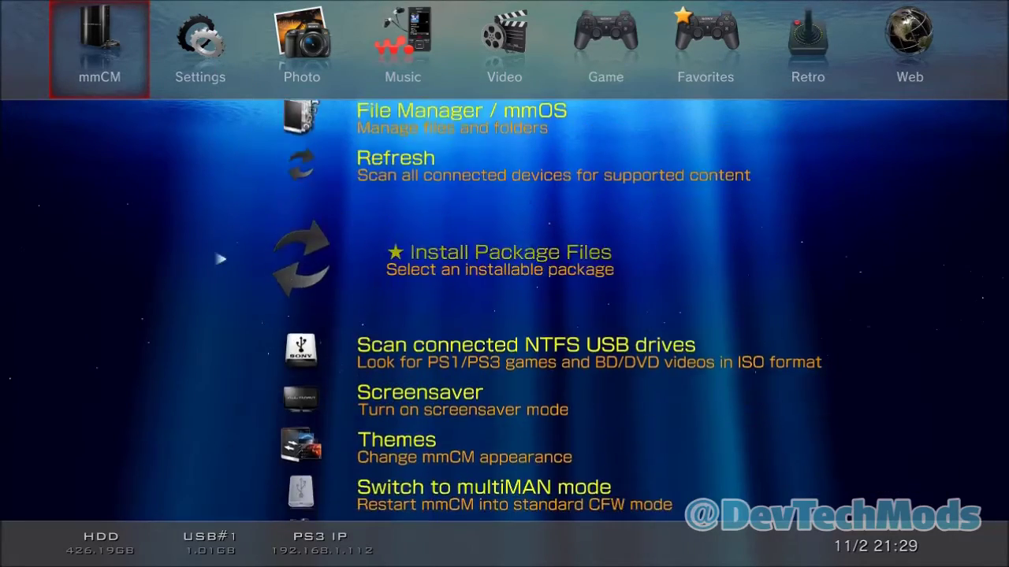
{"action": "key", "text": "Down"}
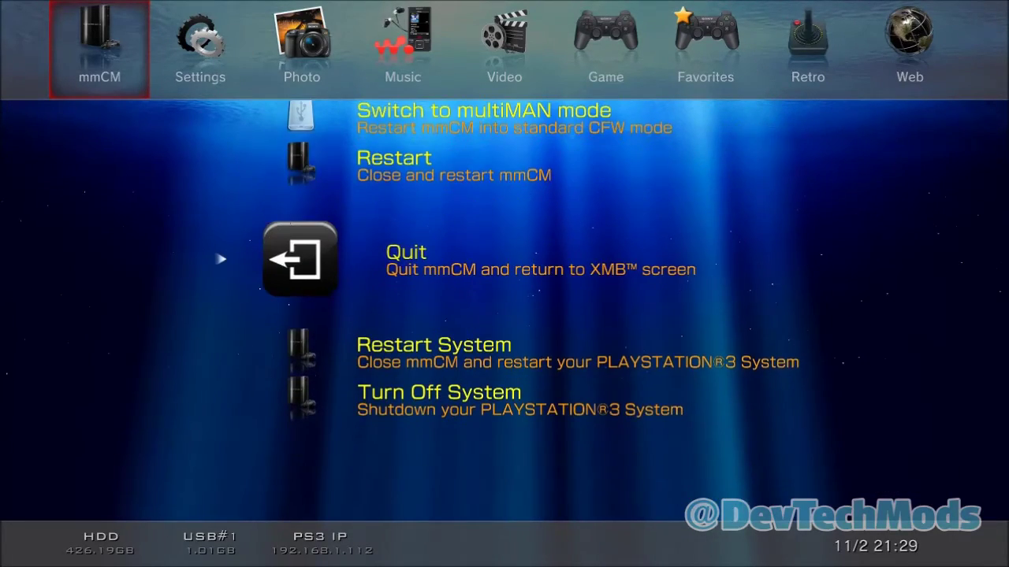
{"action": "key", "text": "Down"}
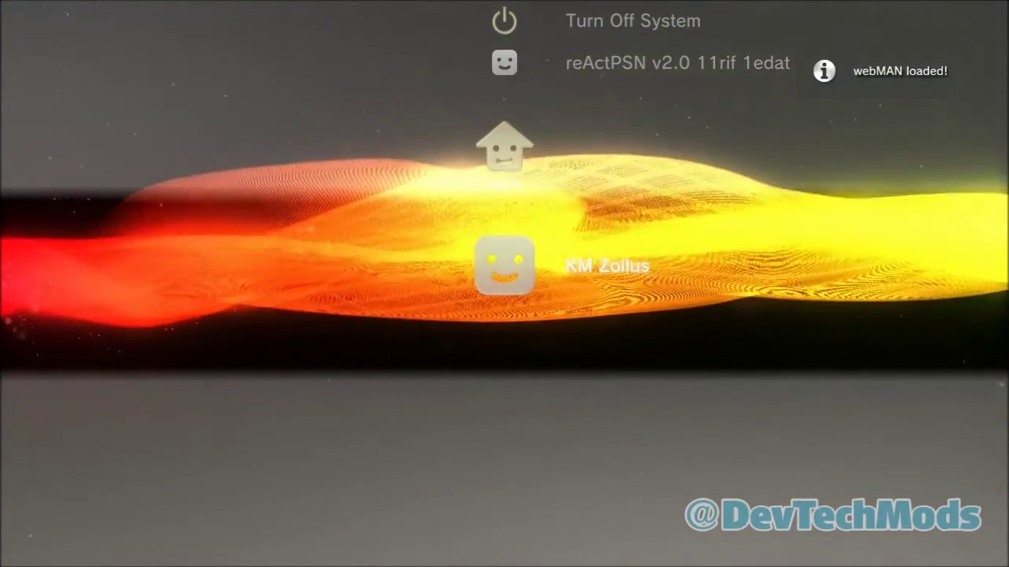
Sign in to the user profile and move down the Game column to webMAN Games.
{"action": "key", "text": "Return"}
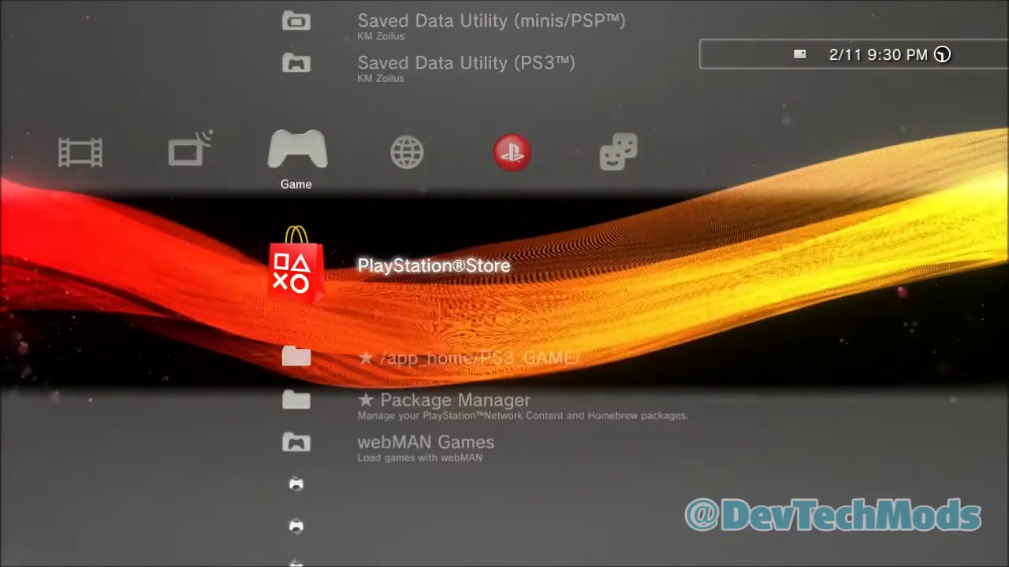
{"action": "key", "text": "Down"}
{"action": "key", "text": "Down"}
{"action": "key", "text": "Down"}
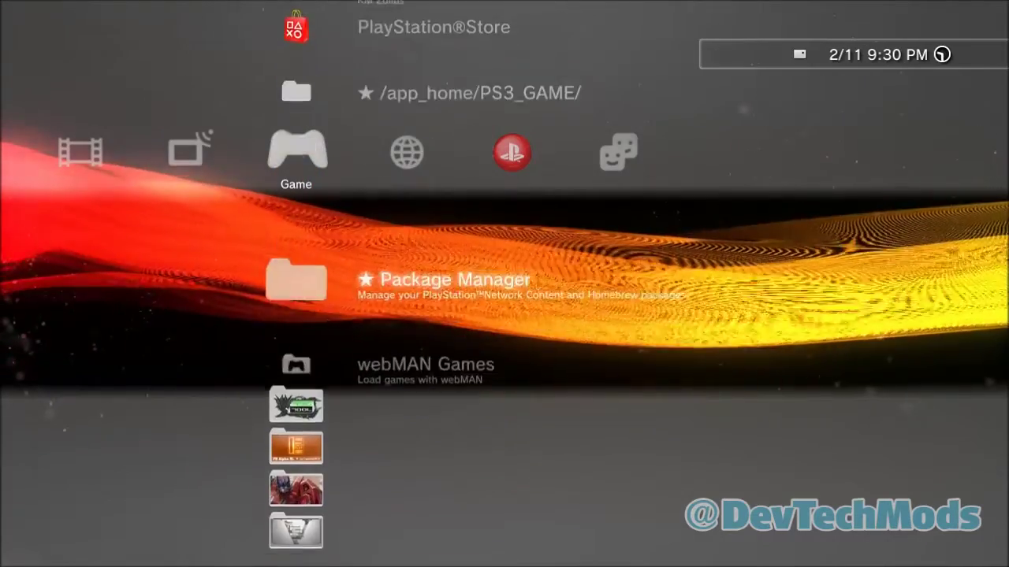